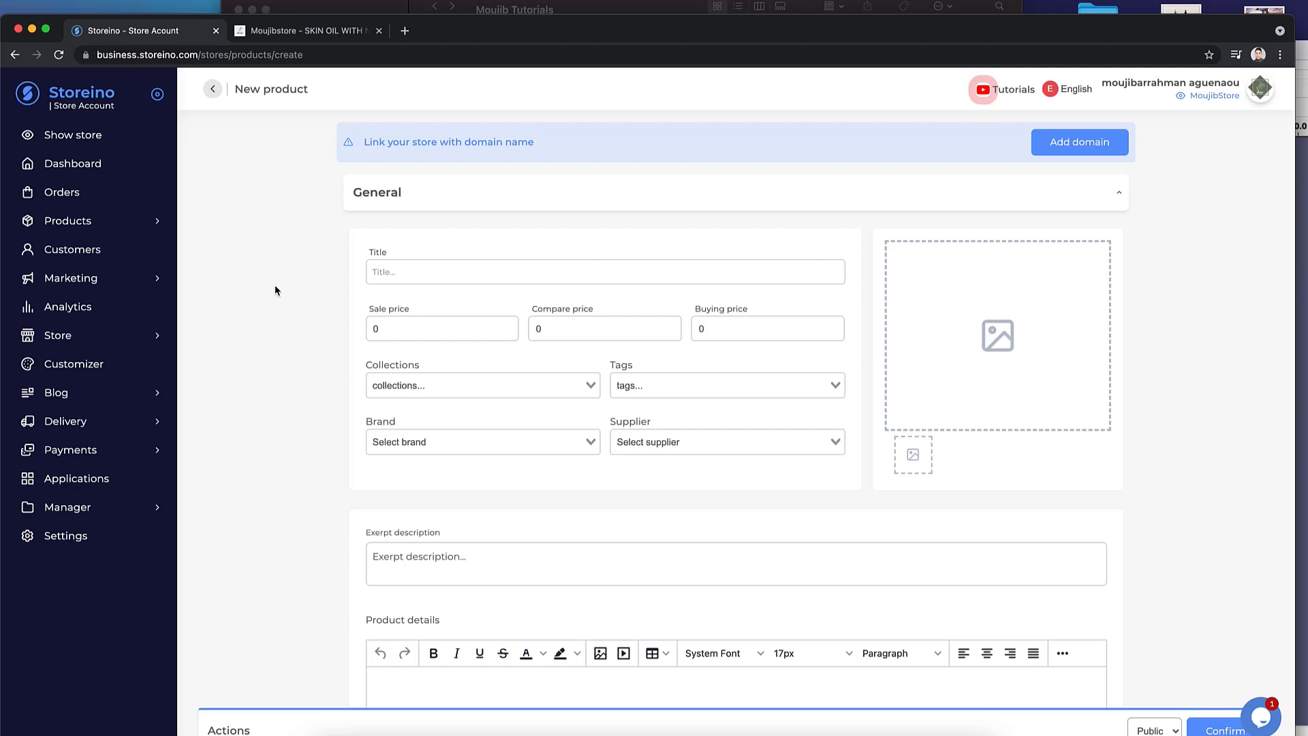
# Go to the store's Products list from the sidebar
pyautogui.click(107, 230)
pyautogui.click(109, 247)
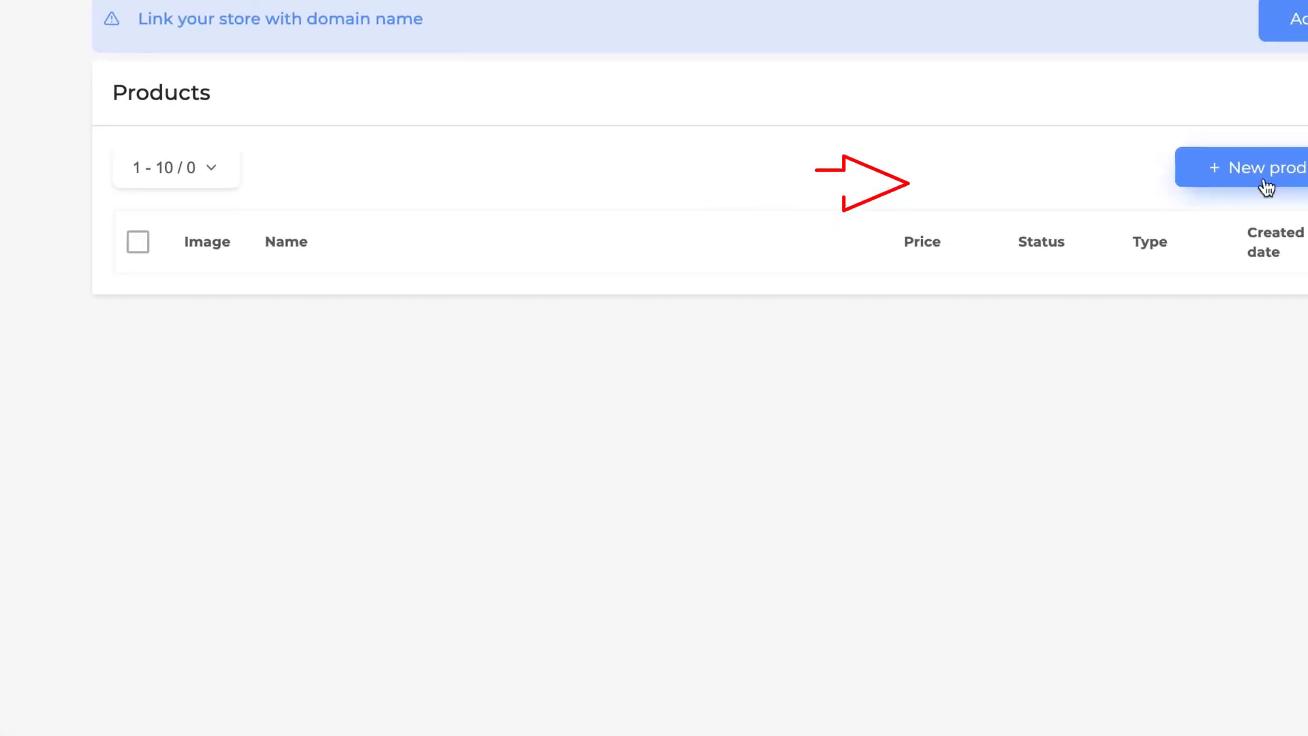
# Start a new product titled 'SKIN OIL WITH NATURAL INGREDIENTS'
pyautogui.click(1008, 193)
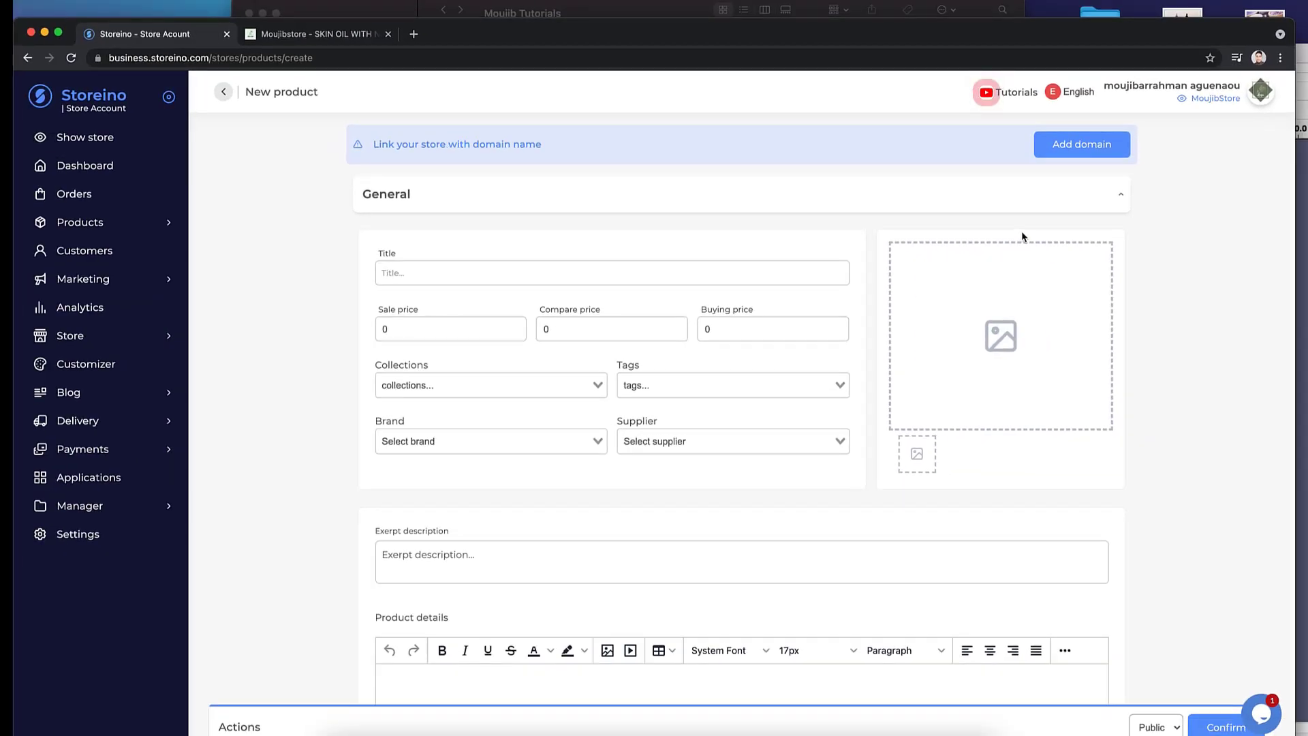
pyautogui.click(419, 270)
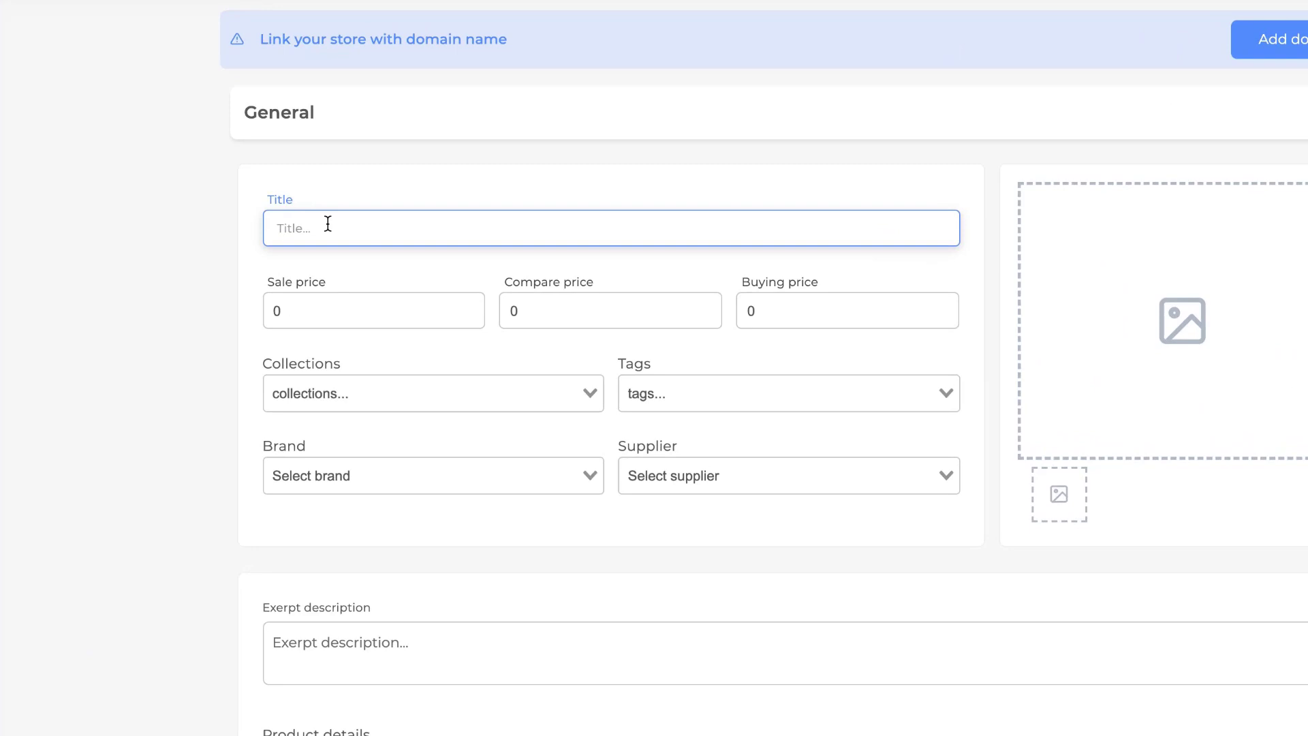
pyautogui.write('SKIN OIL')
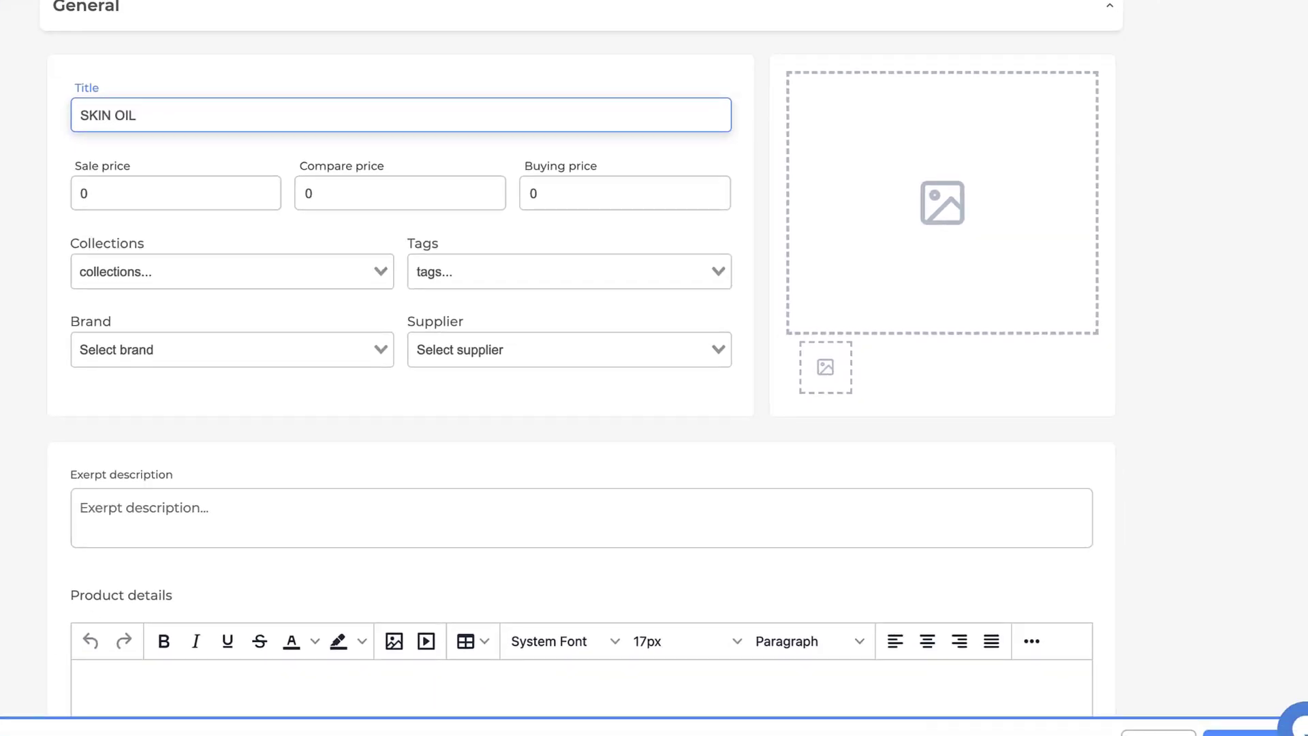
pyautogui.write(' WITH NATURAL ING')
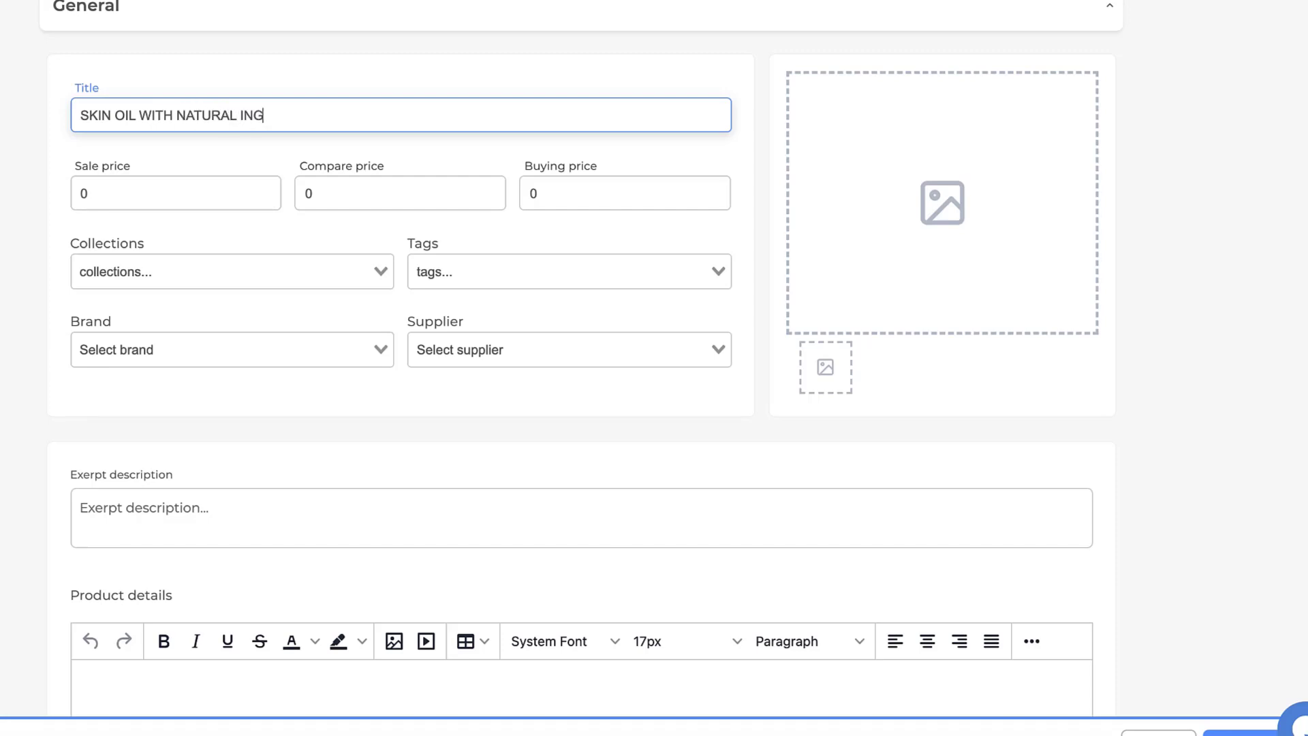
pyautogui.write('REDIENTS')
# Replace the default zeros with sale price 199, compare price 250 and buying price 100
pyautogui.click(155, 197)
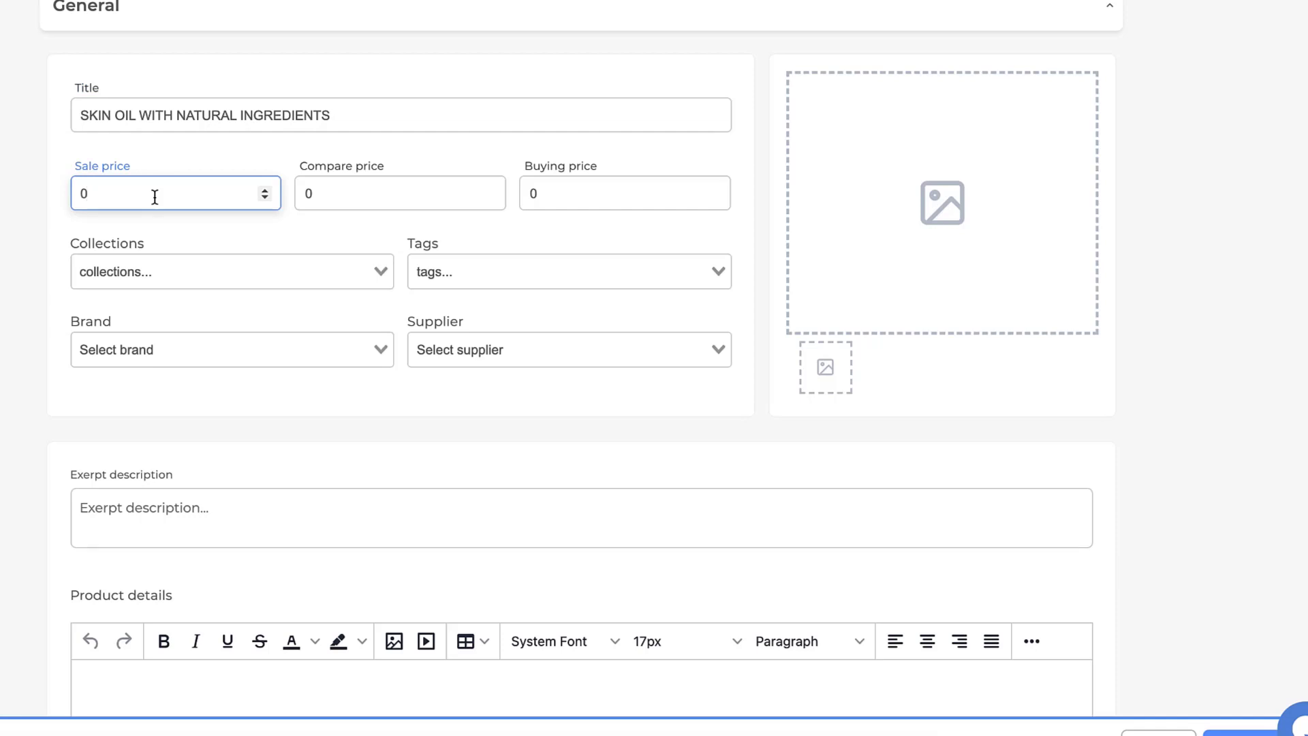
pyautogui.press('BackSpace')
pyautogui.write('199')
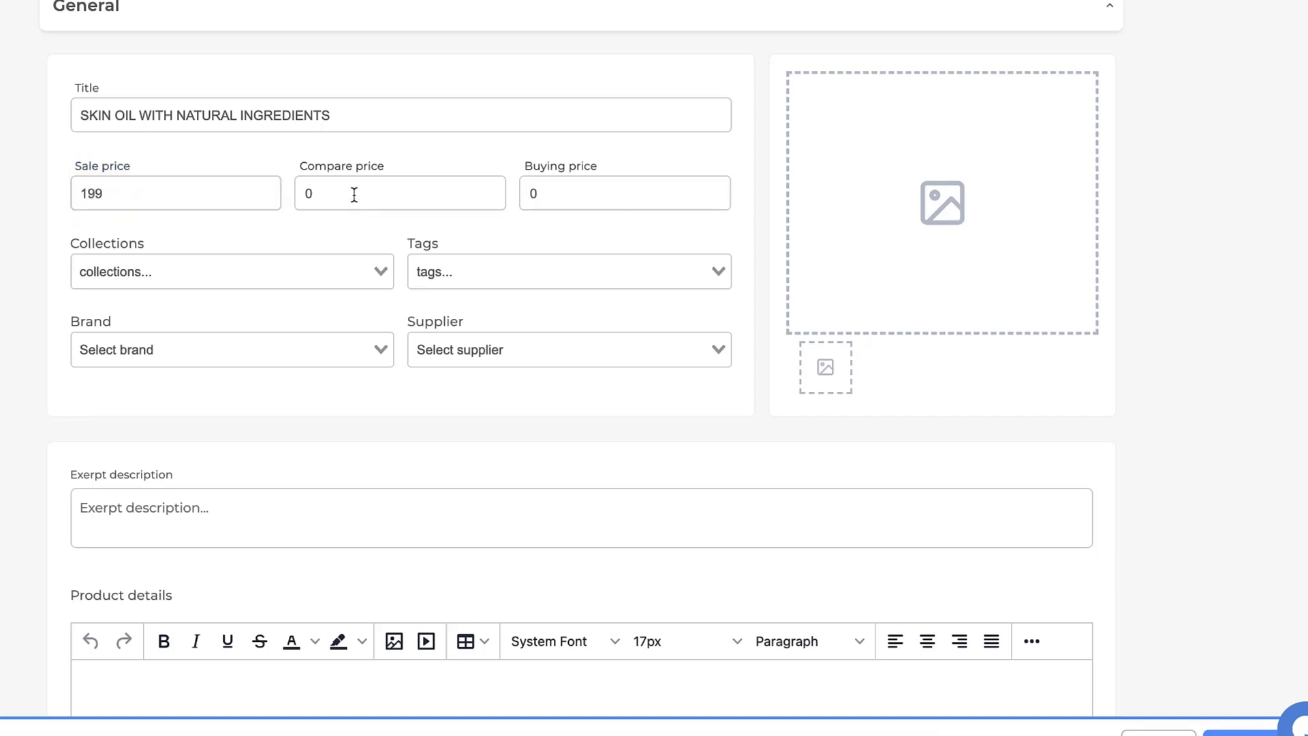
pyautogui.click(327, 190)
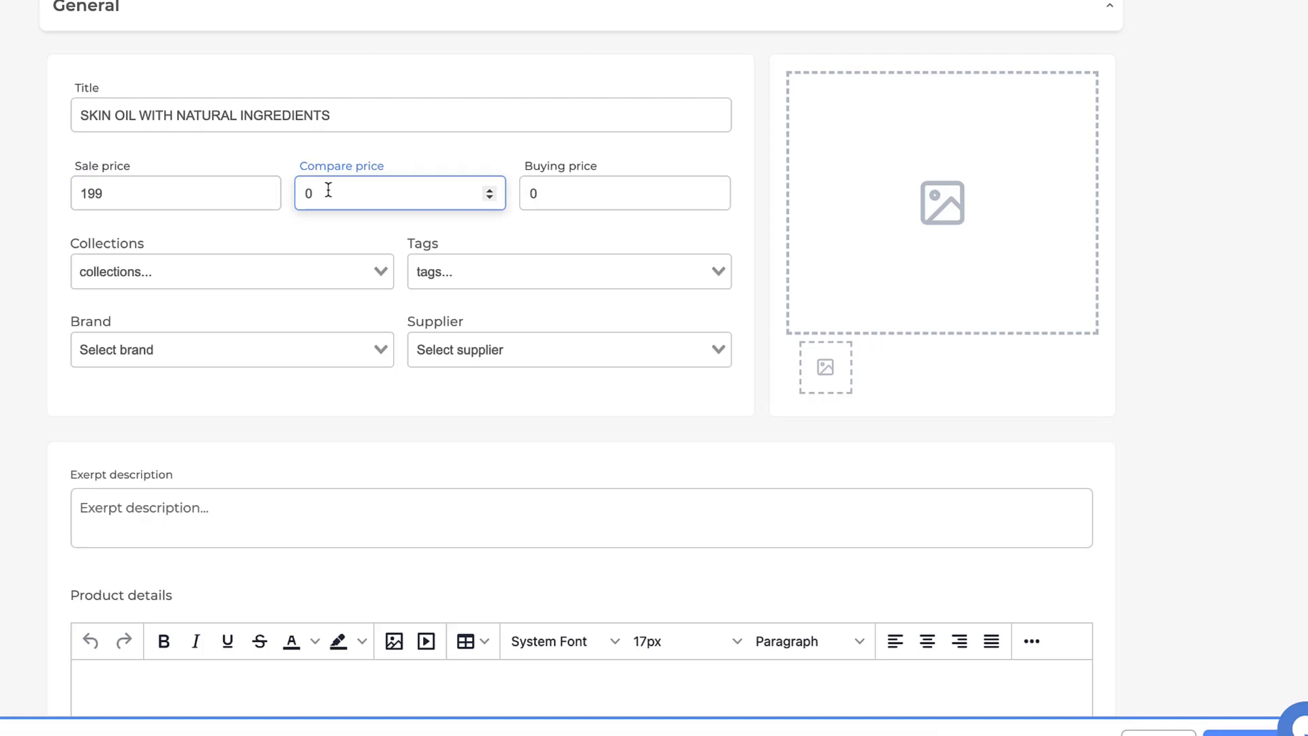
pyautogui.press('BackSpace')
pyautogui.write('250')
pyautogui.click(602, 203)
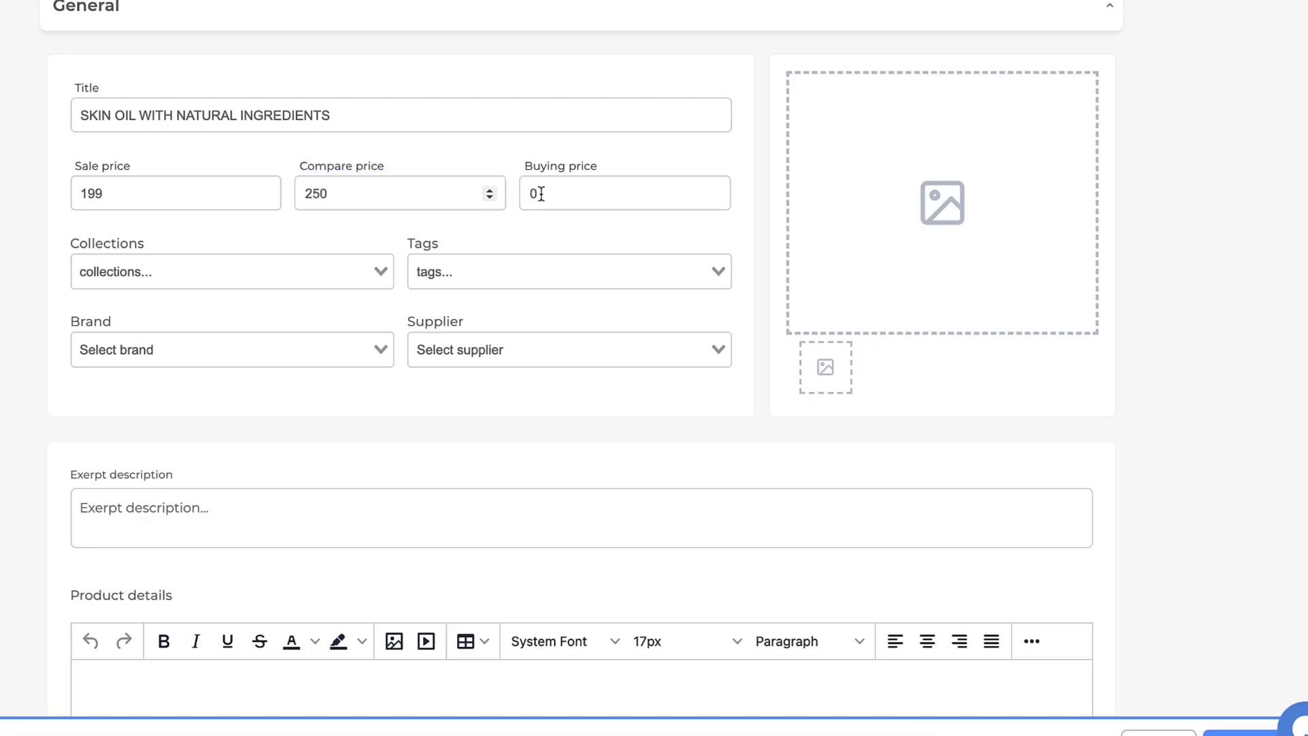
pyautogui.click(601, 203)
pyautogui.press('BackSpace')
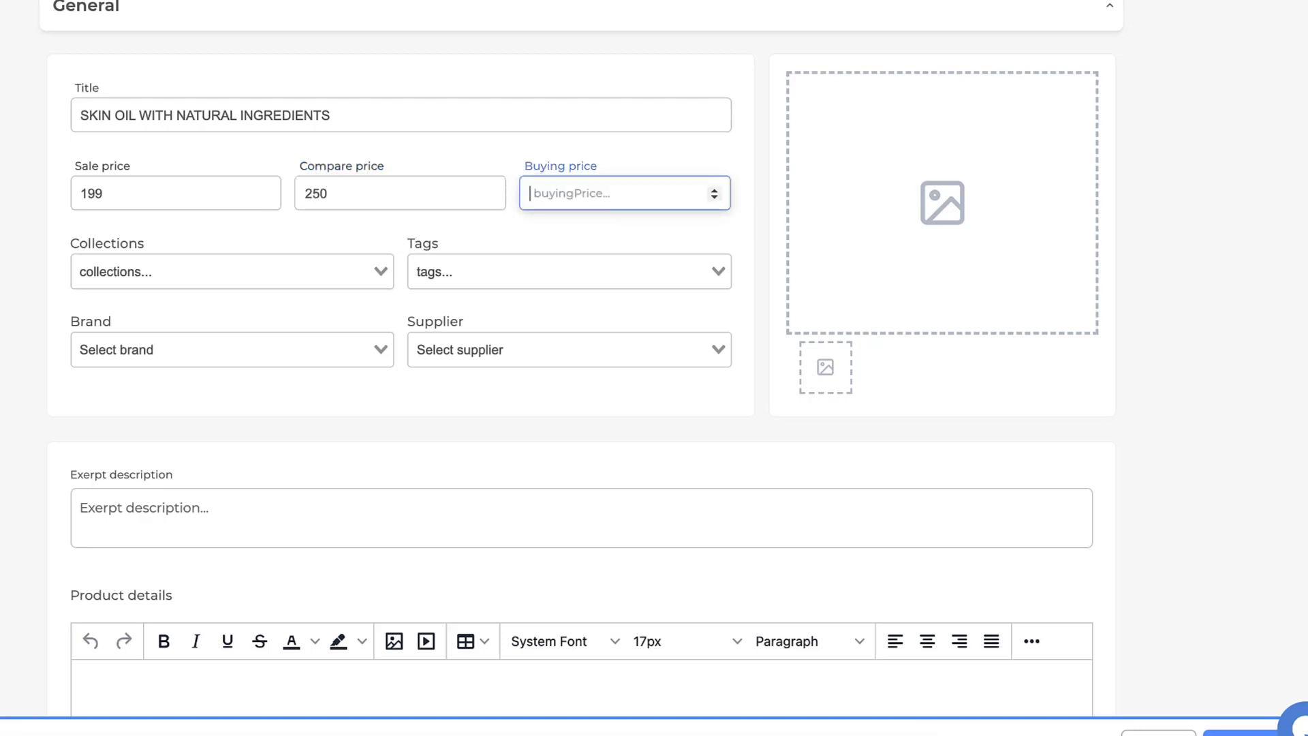
pyautogui.write('100')
pyautogui.click(138, 232)
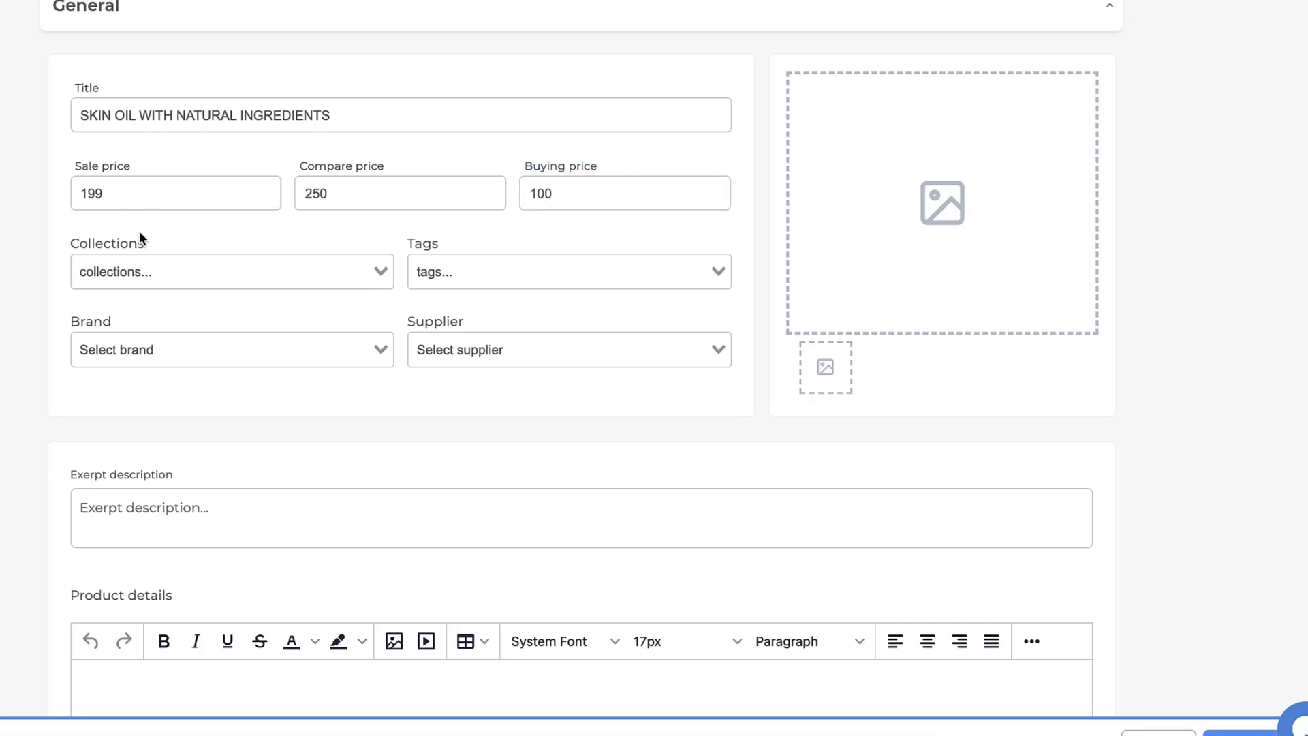
# Add the product to the skin care collection
pyautogui.click(342, 275)
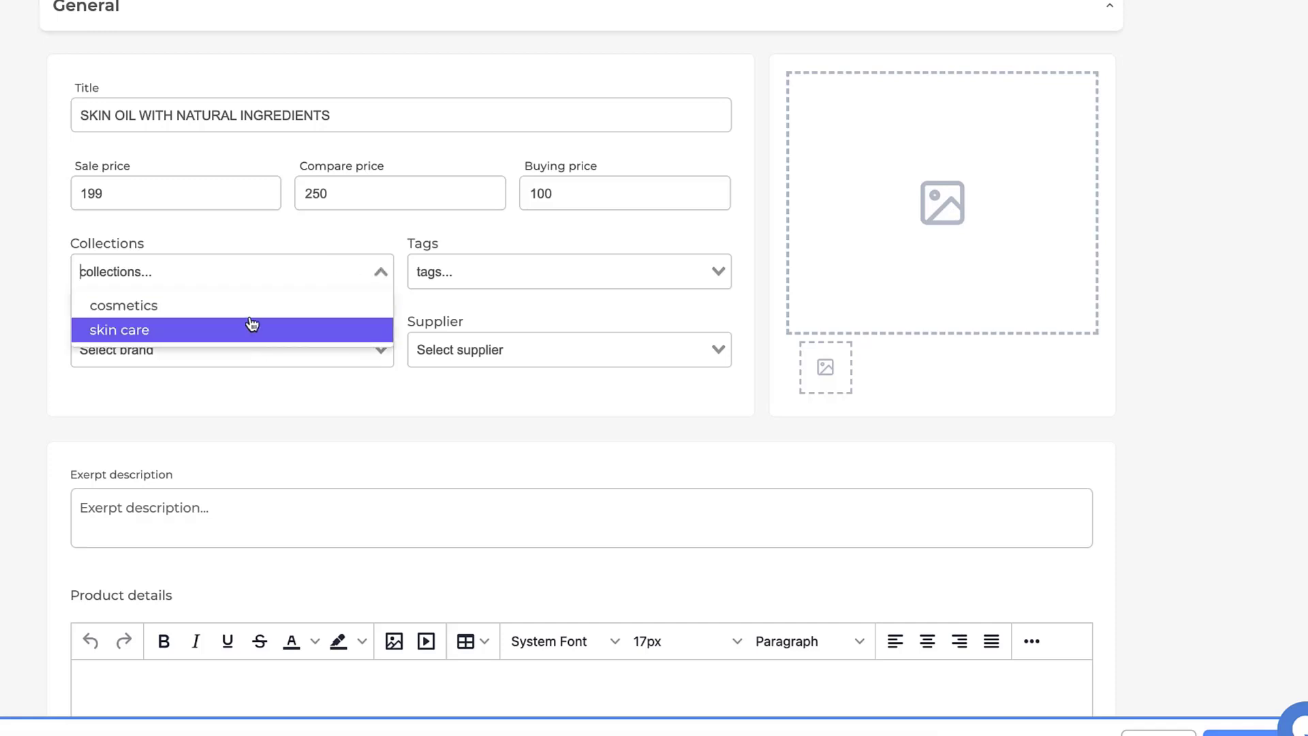
pyautogui.click(230, 339)
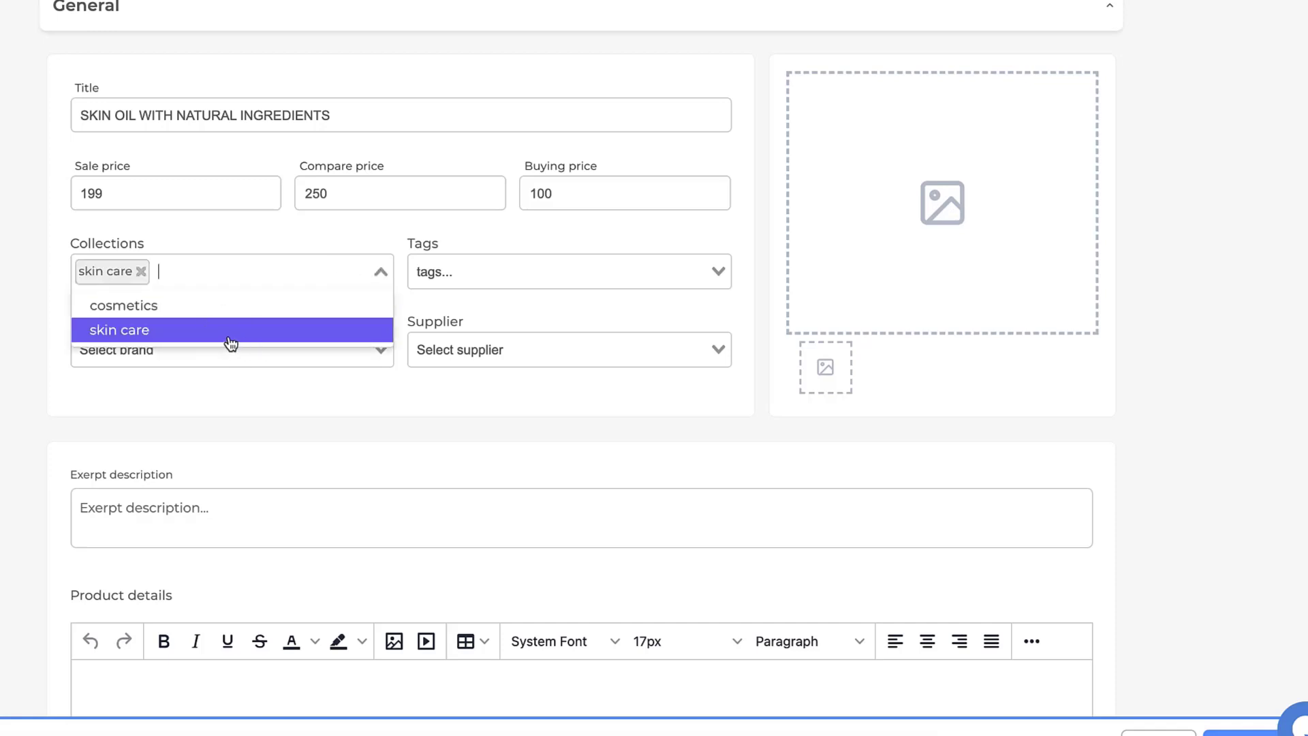
pyautogui.click(282, 243)
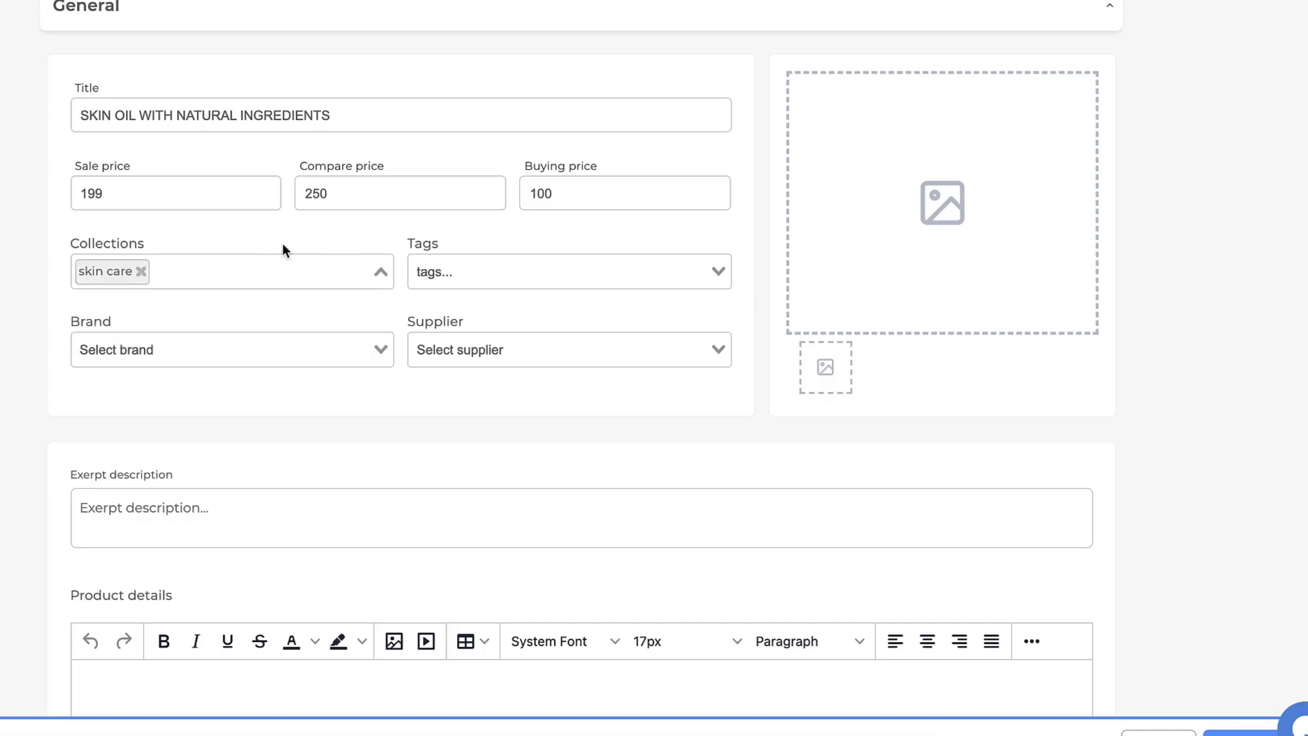
# Tag the product SKIN, OIL and HAMMAM
pyautogui.click(469, 274)
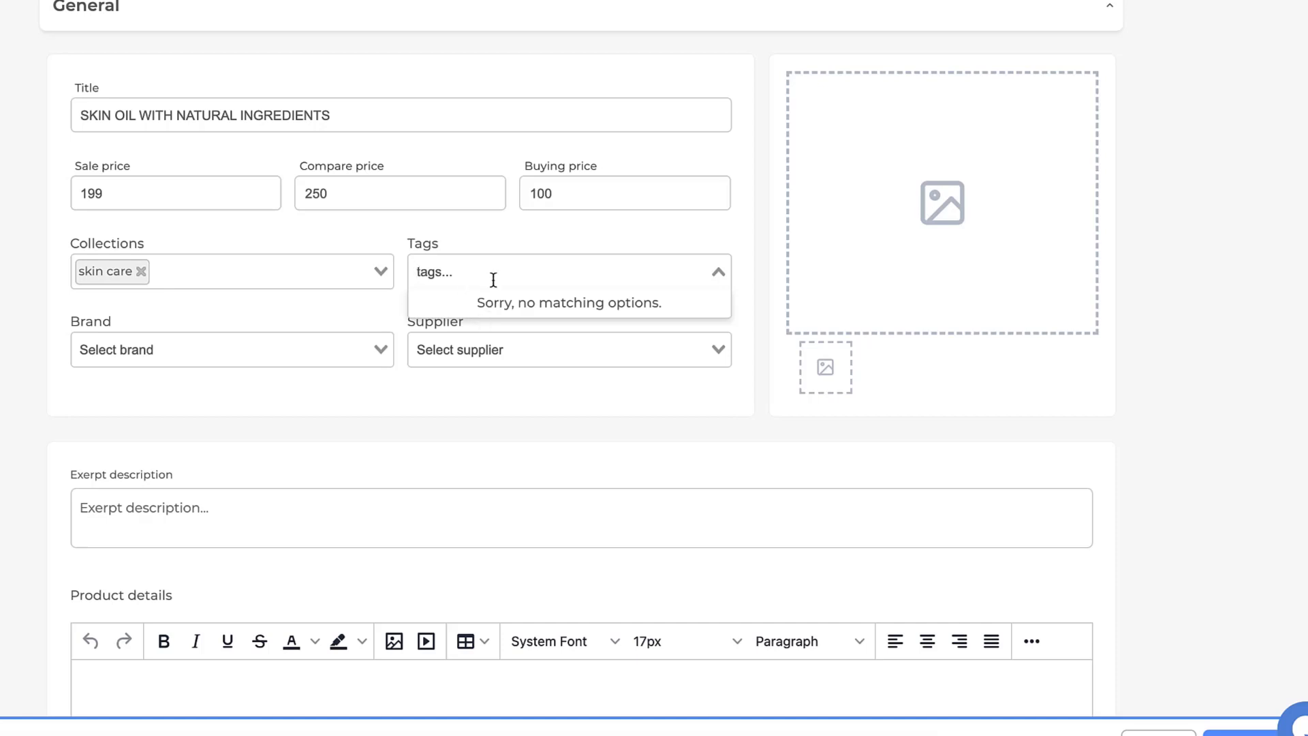
pyautogui.write('SKIN')
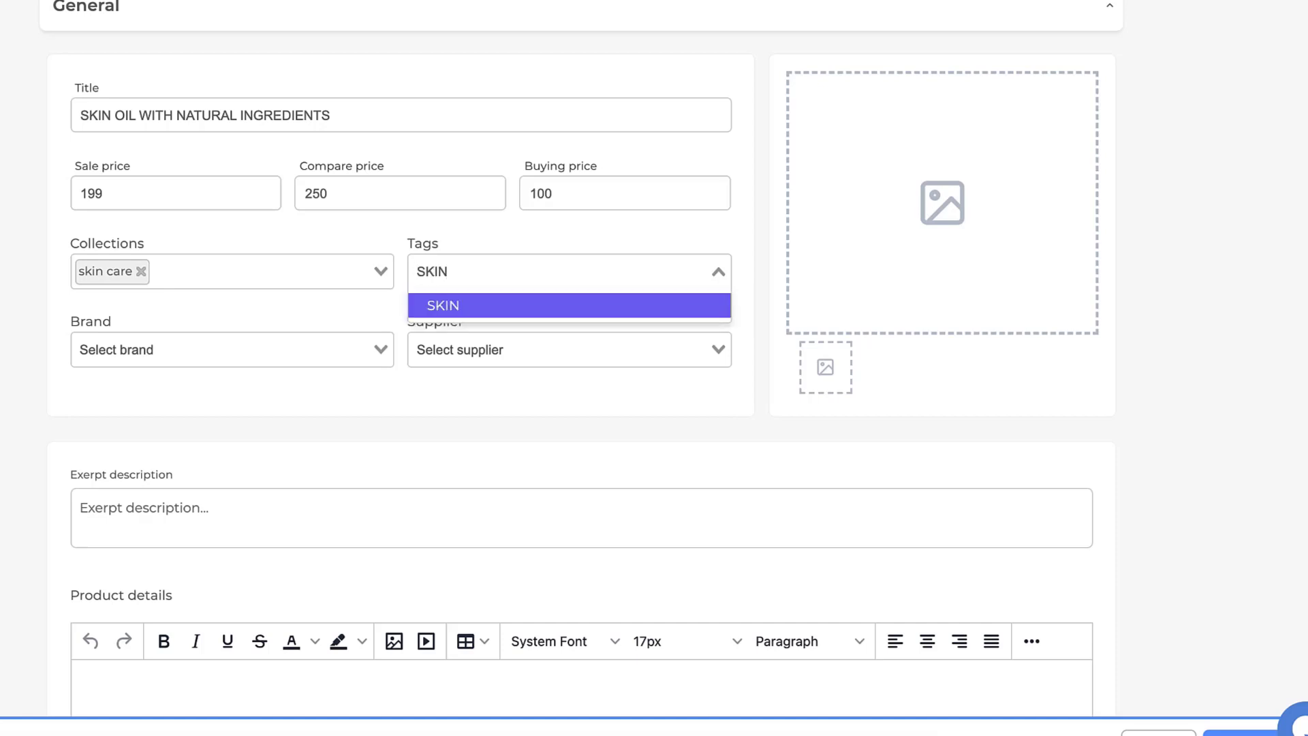
pyautogui.click(476, 310)
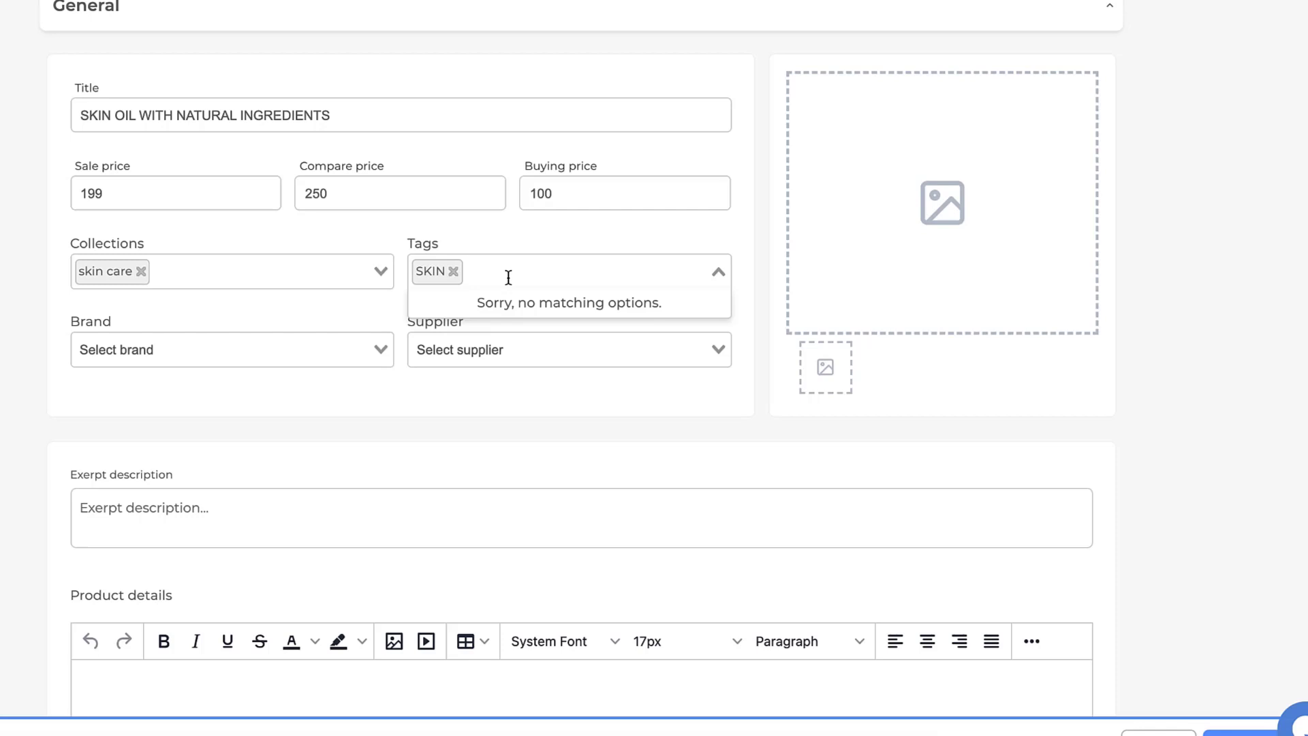
pyautogui.write('OIL')
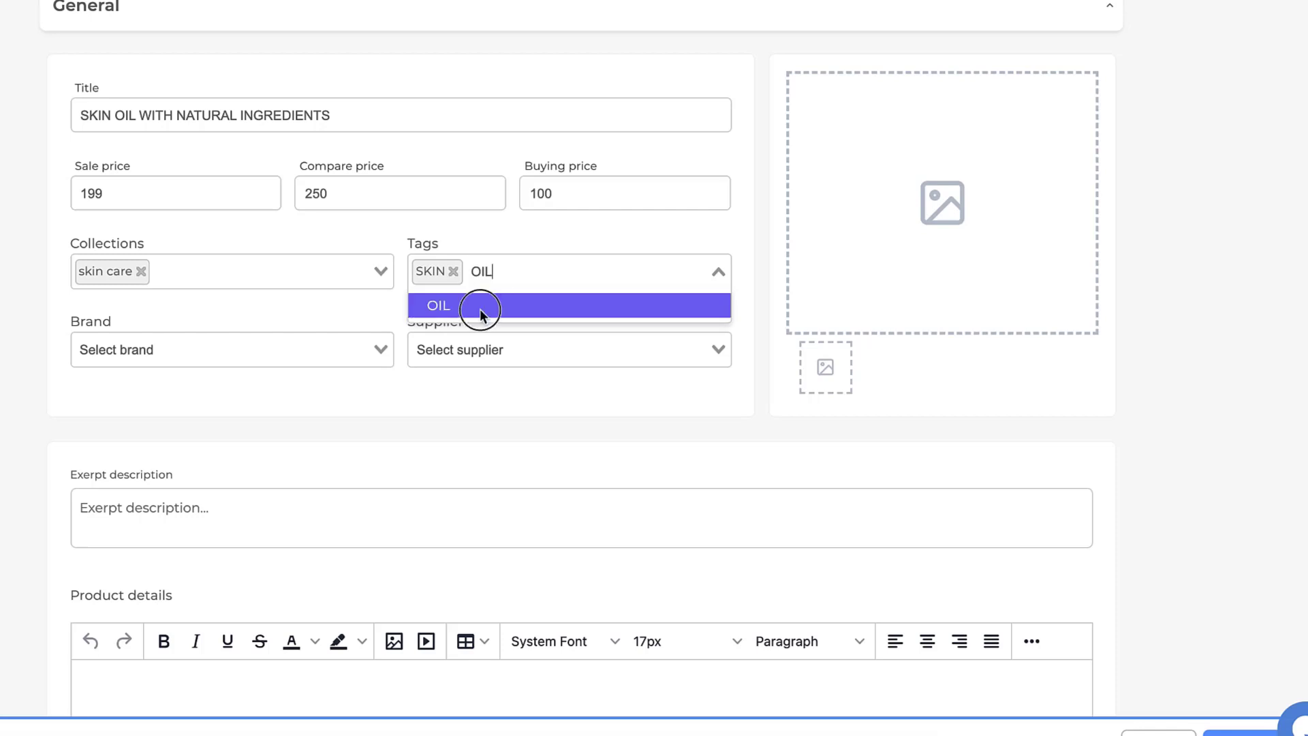
pyautogui.click(482, 307)
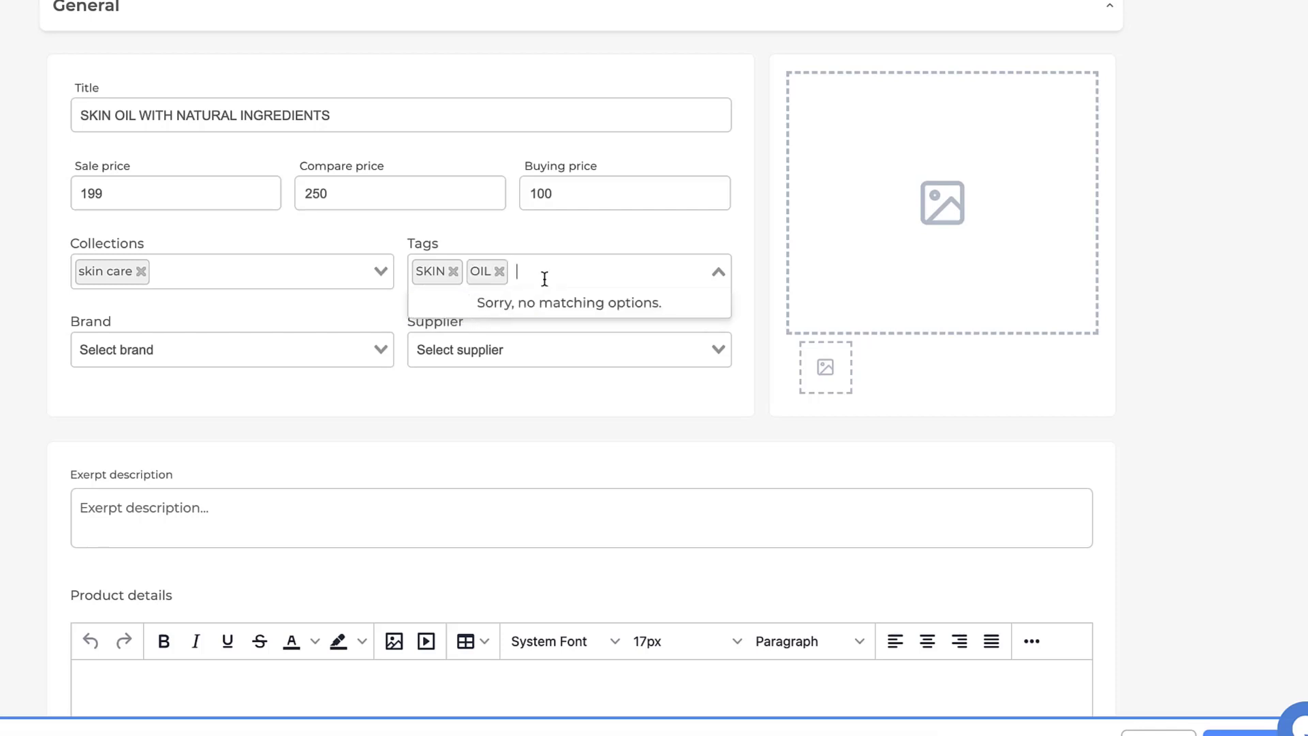
pyautogui.write('HAMMA')
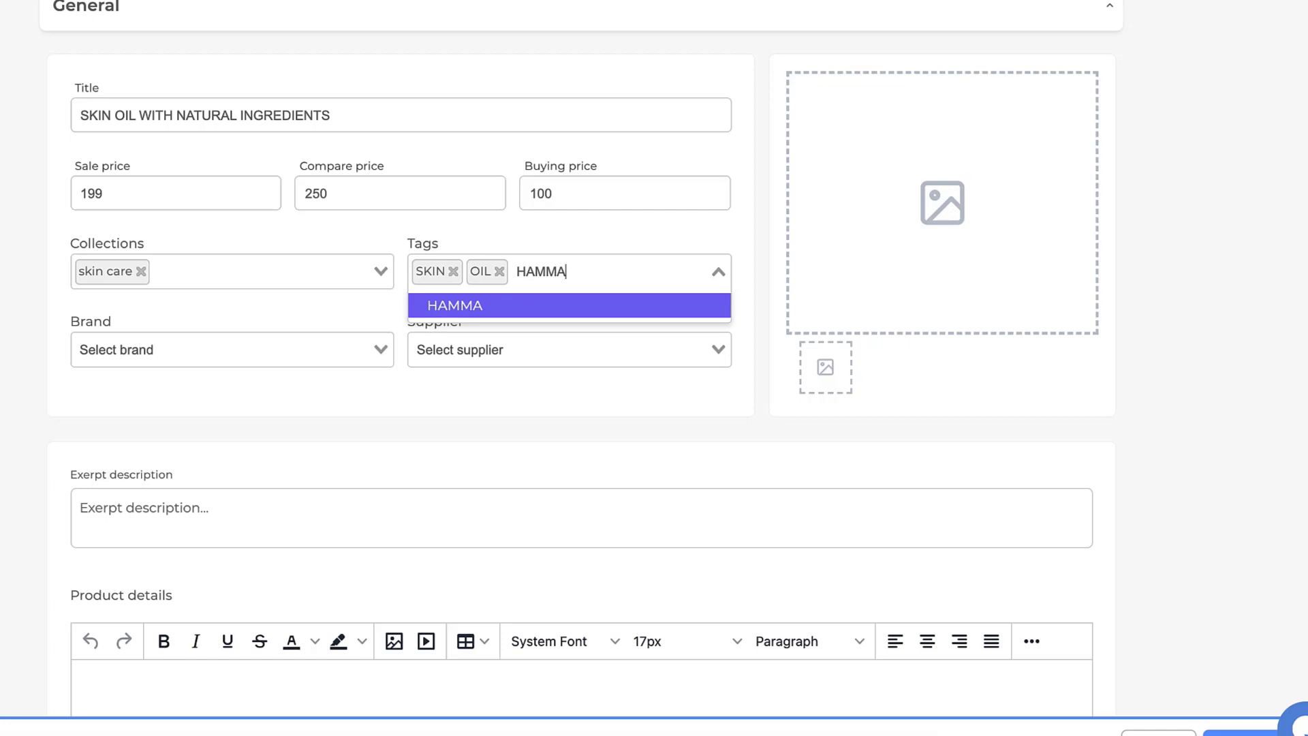
pyautogui.write('M')
pyautogui.click(516, 304)
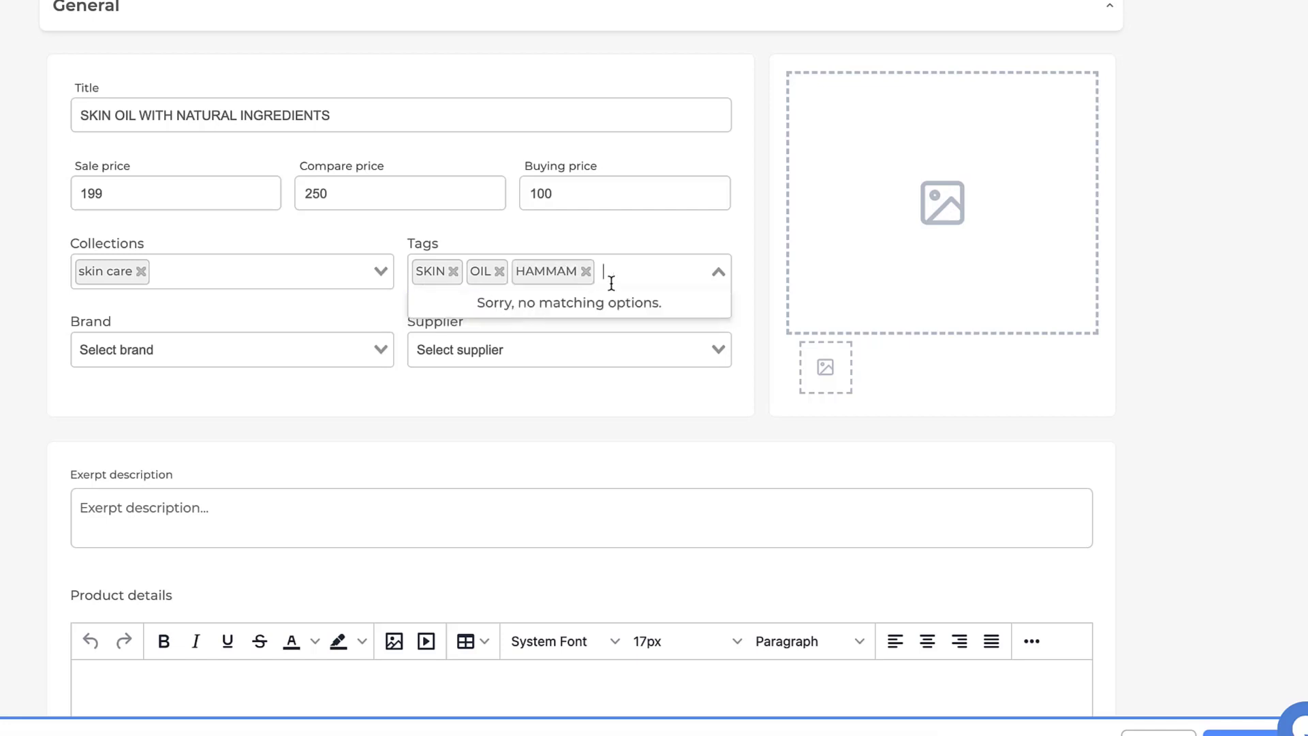
# Add the tags BIO, COSMETICS and SKINCARE
pyautogui.write('B')
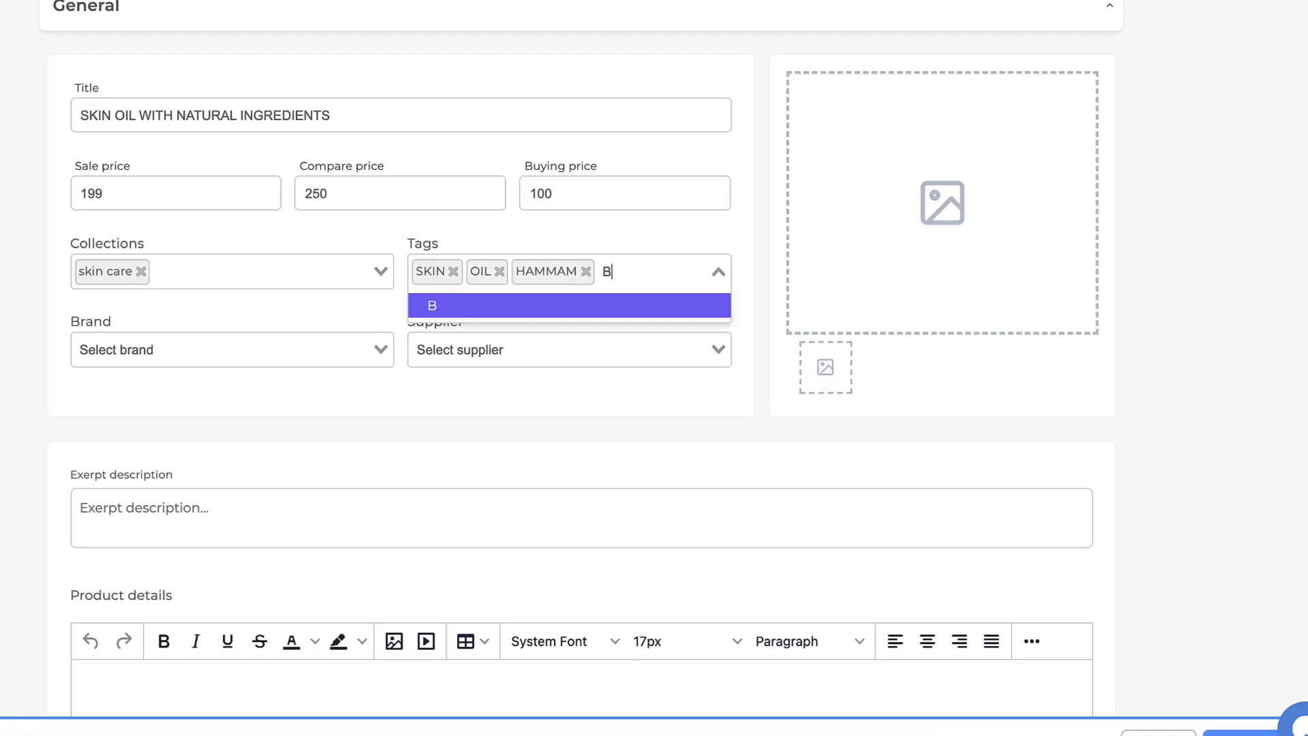
pyautogui.write('IO')
pyautogui.click(549, 313)
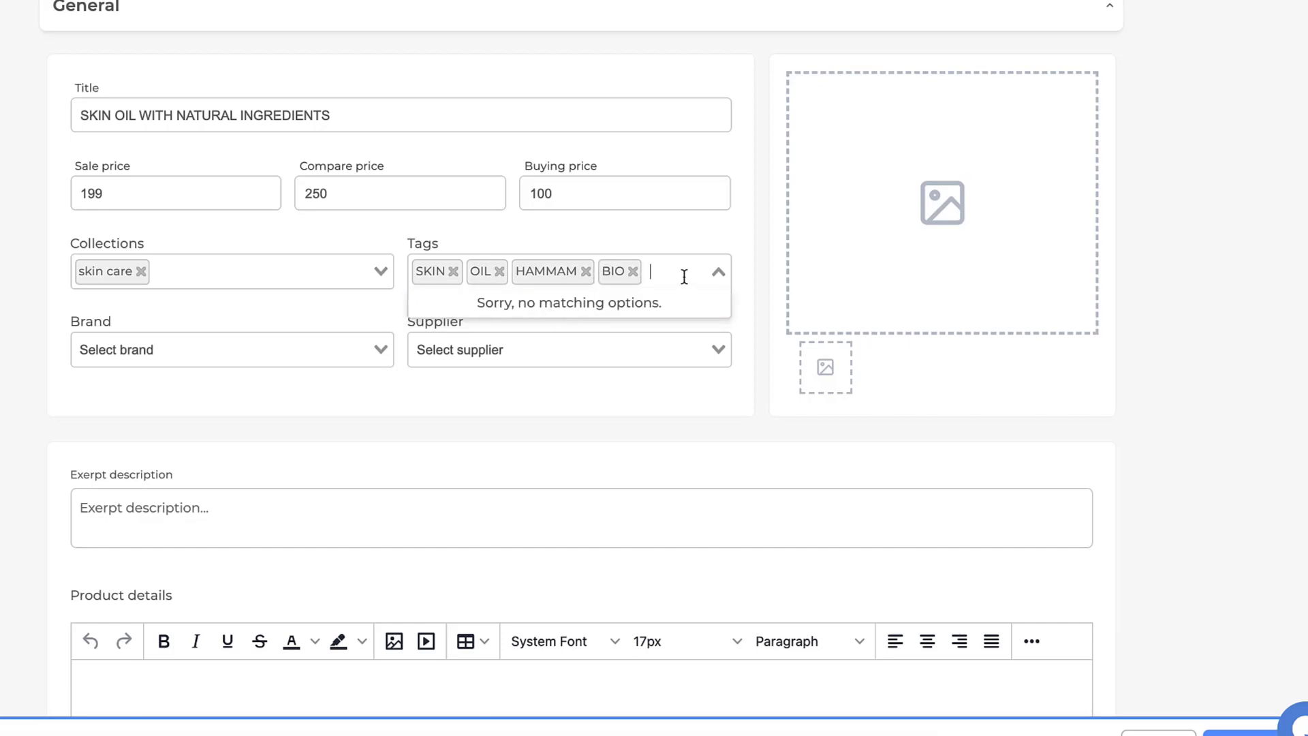
pyautogui.write('COSME')
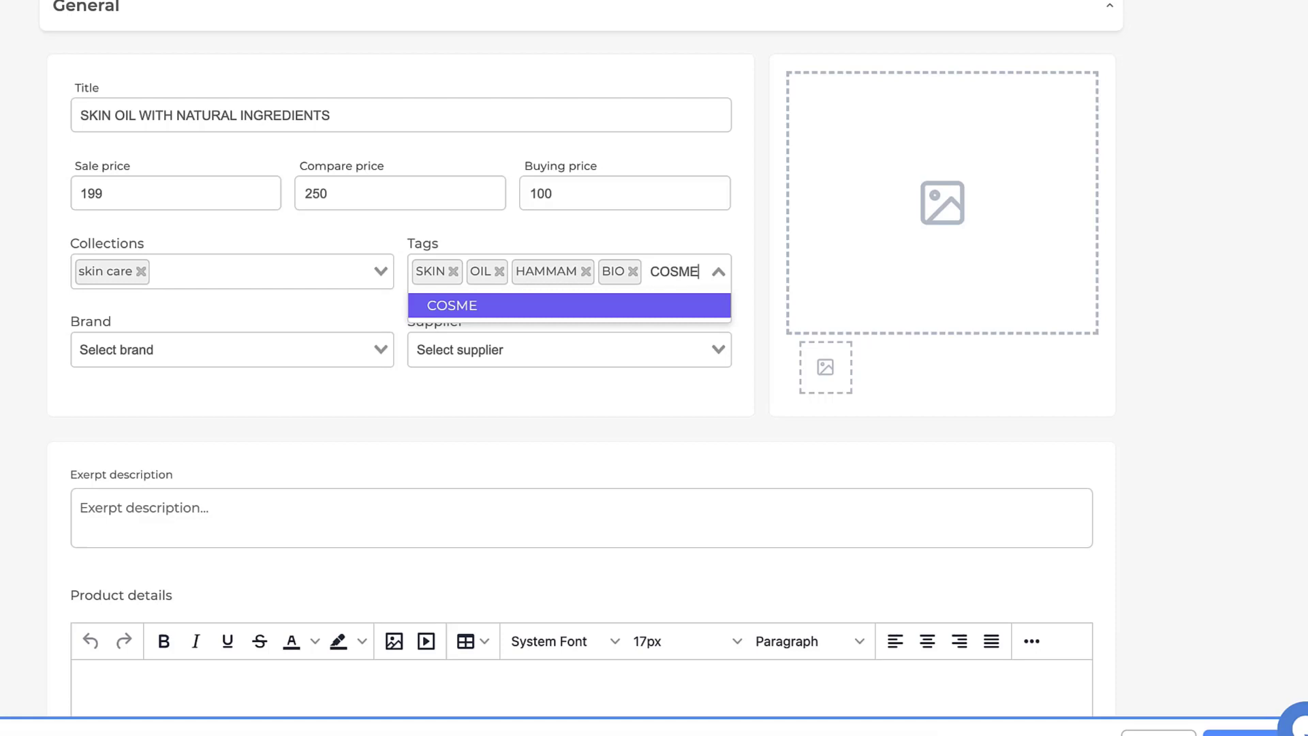
pyautogui.write('TICS')
pyautogui.click(574, 304)
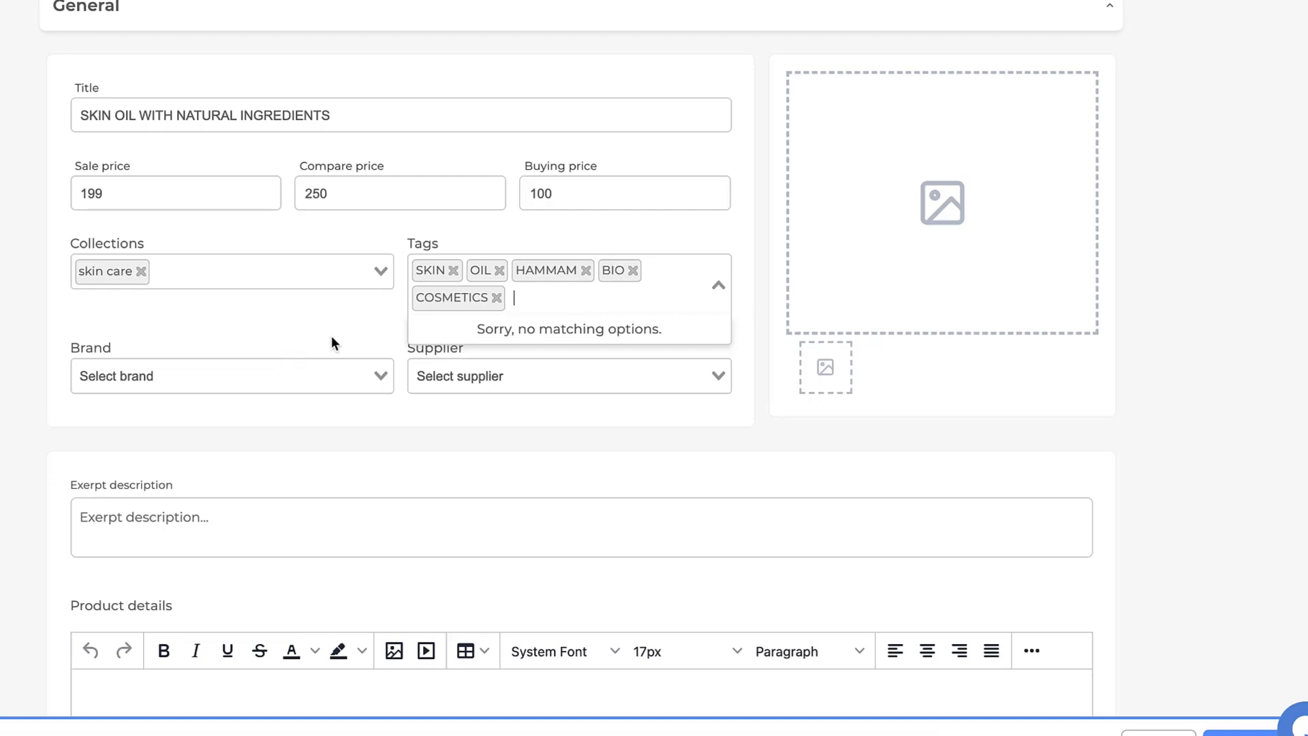
pyautogui.write('SKINCARE')
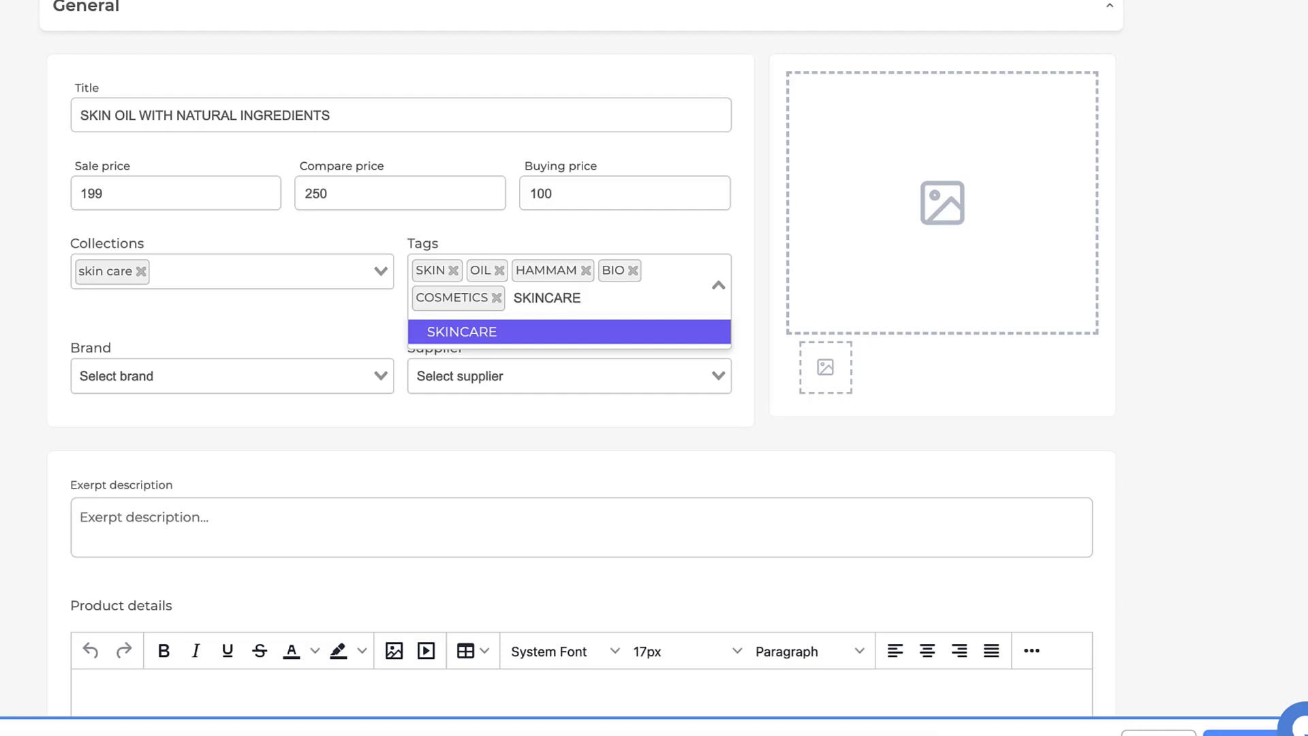
pyautogui.click(501, 334)
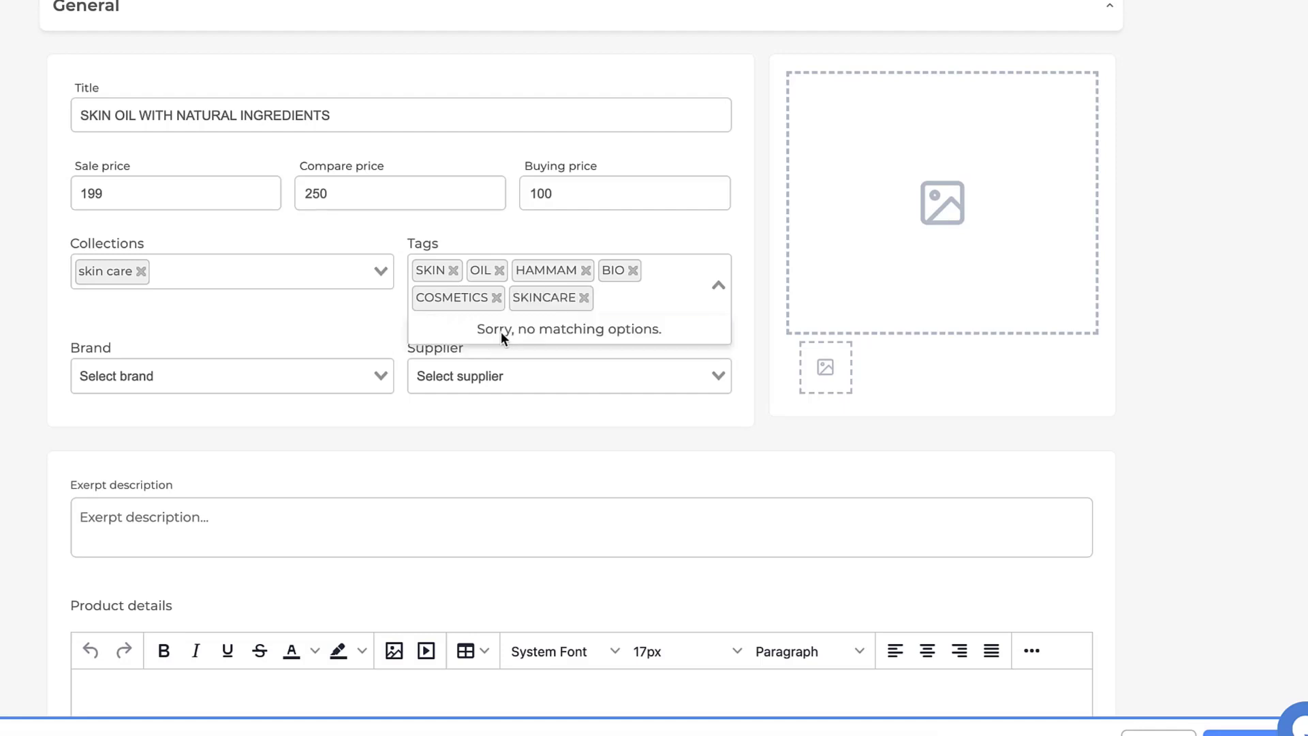
# Insert the lavender oil bottle photo from the image library as the product image
pyautogui.click(961, 220)
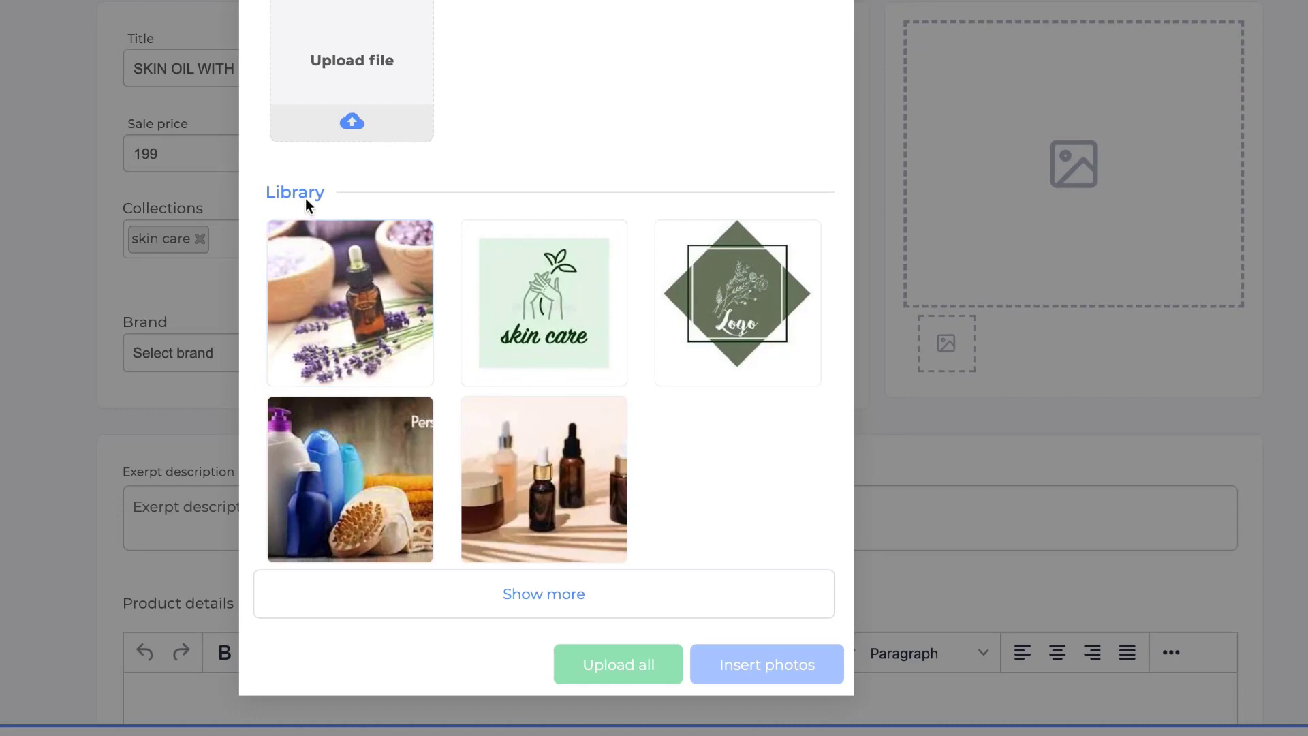
pyautogui.click(393, 303)
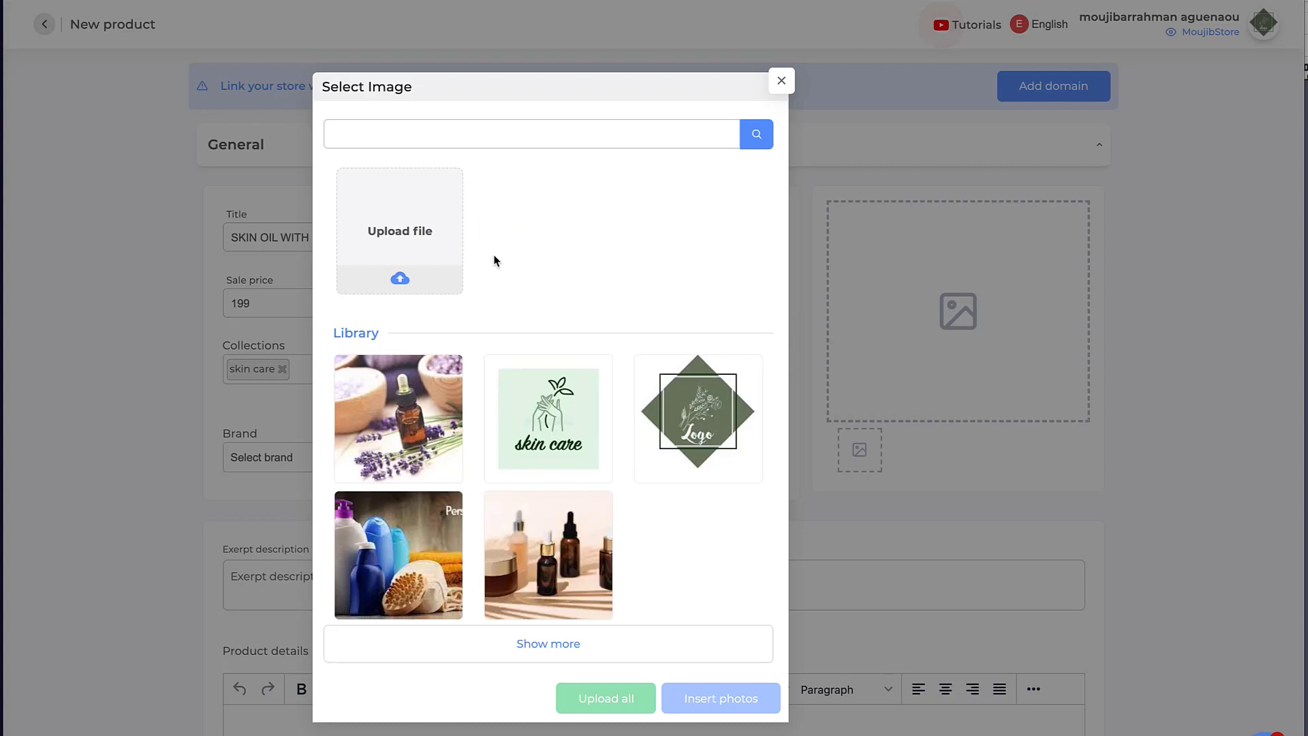
pyautogui.click(410, 398)
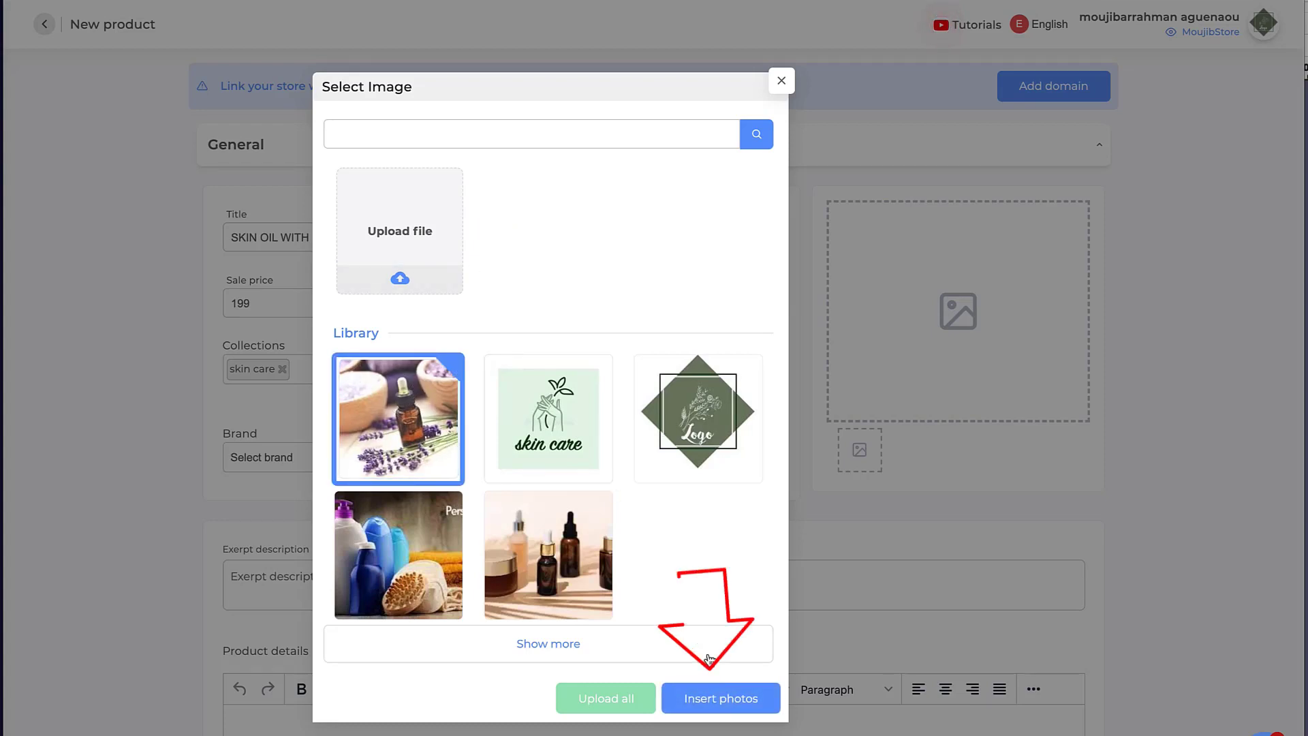
pyautogui.click(730, 700)
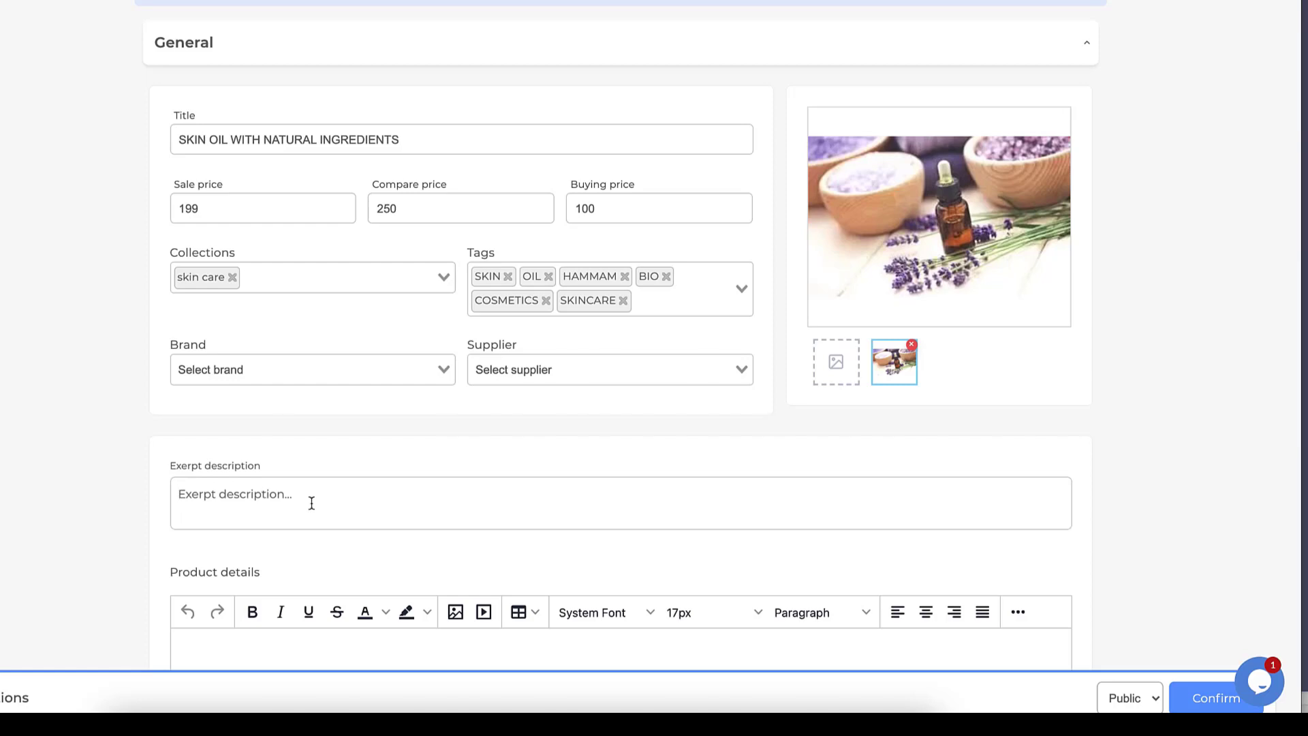
# Write an excerpt saying the natural-ingredient oil makes skin smooth, and enable Options & Variants
pyautogui.click(272, 504)
pyautogui.write('SKIN OIL WITH NATURAL INGREDIENTS WHICH WILL MAKE YOUR SKIN VERY SMOOY')
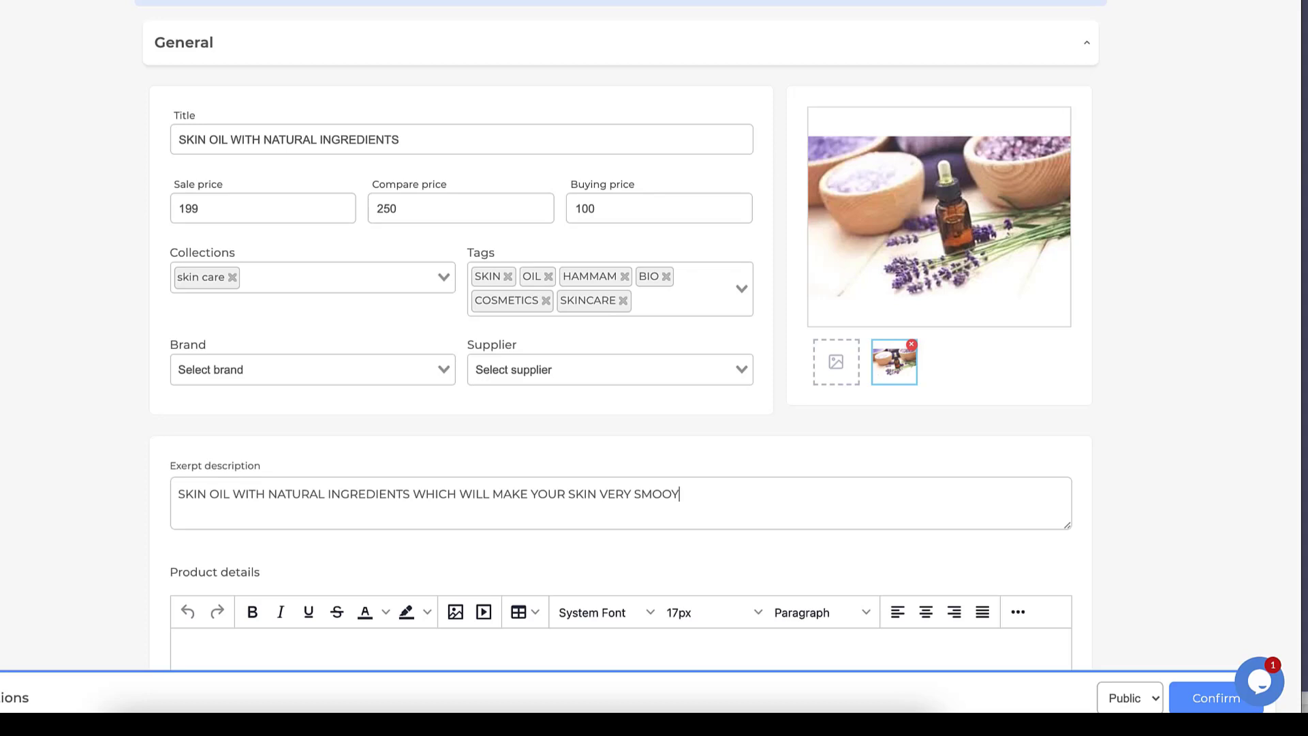
pyautogui.write('H THAND NATURAL')
pyautogui.scroll(-8, 620, 341)
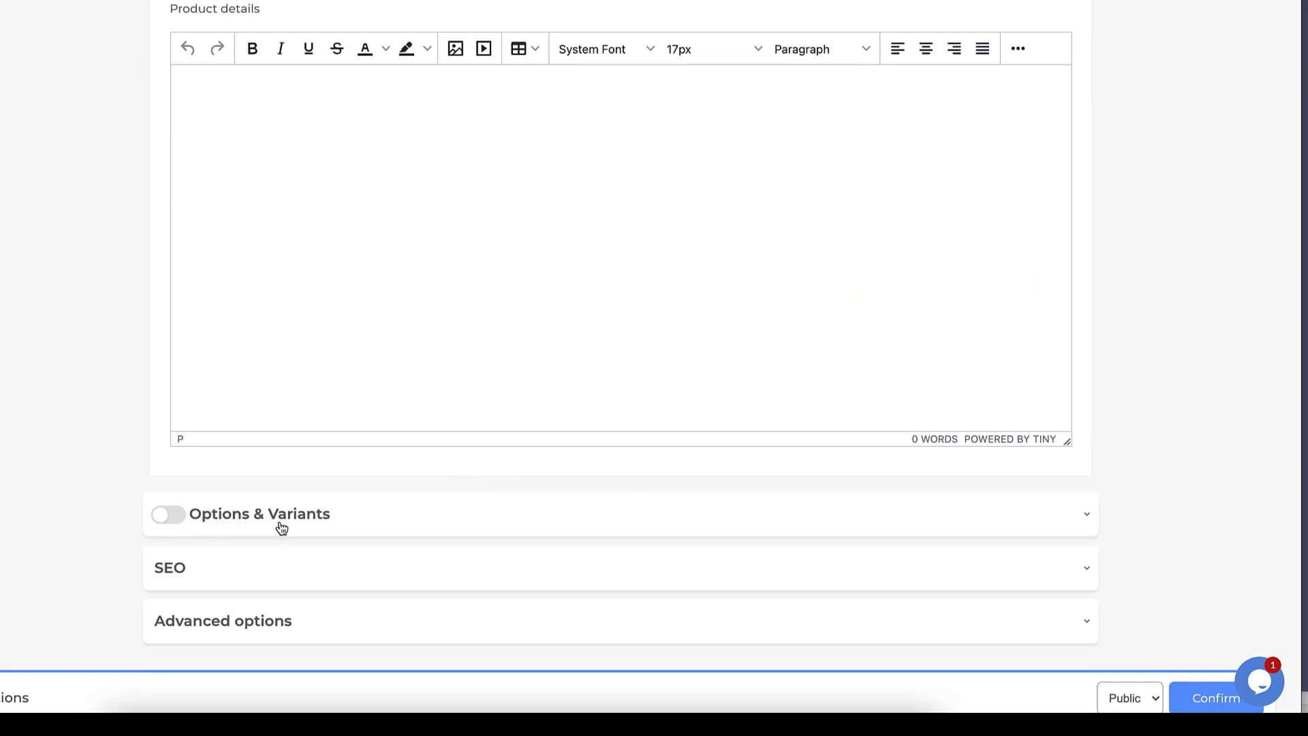
pyautogui.click(223, 522)
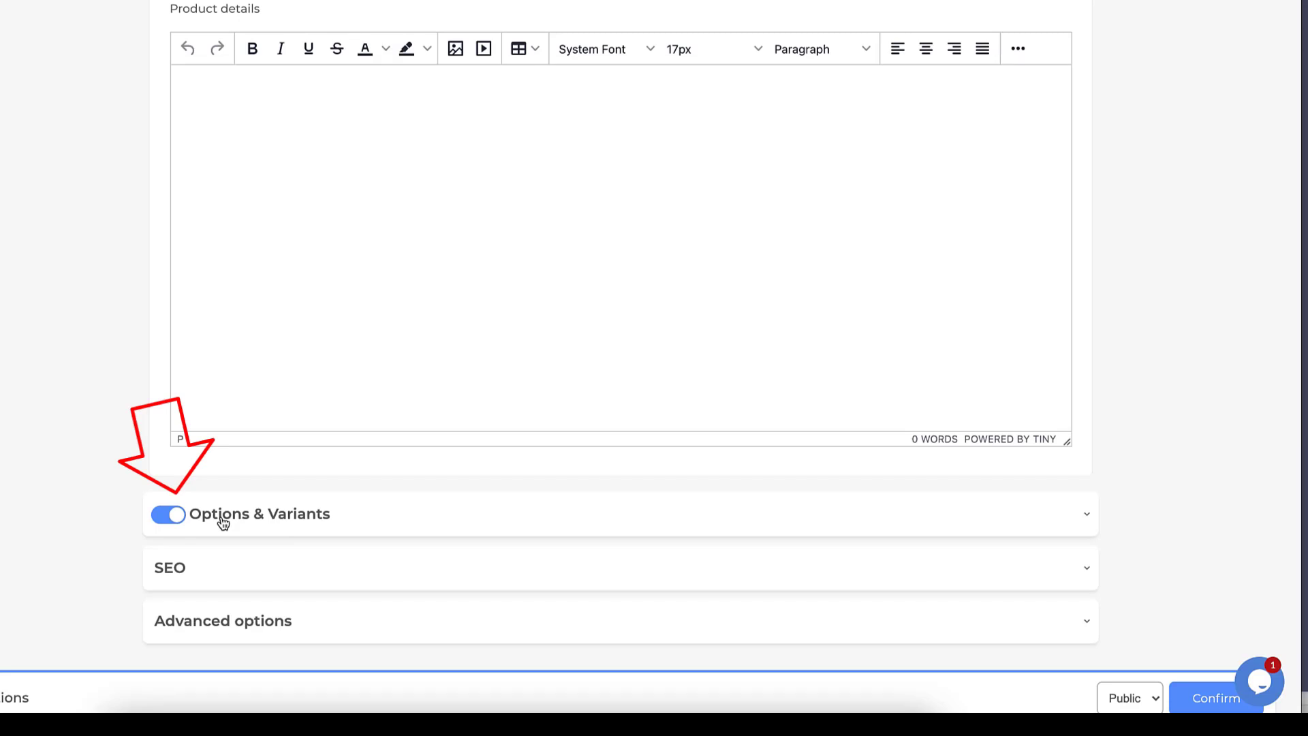
# Add a new product option of type Color
pyautogui.click(222, 523)
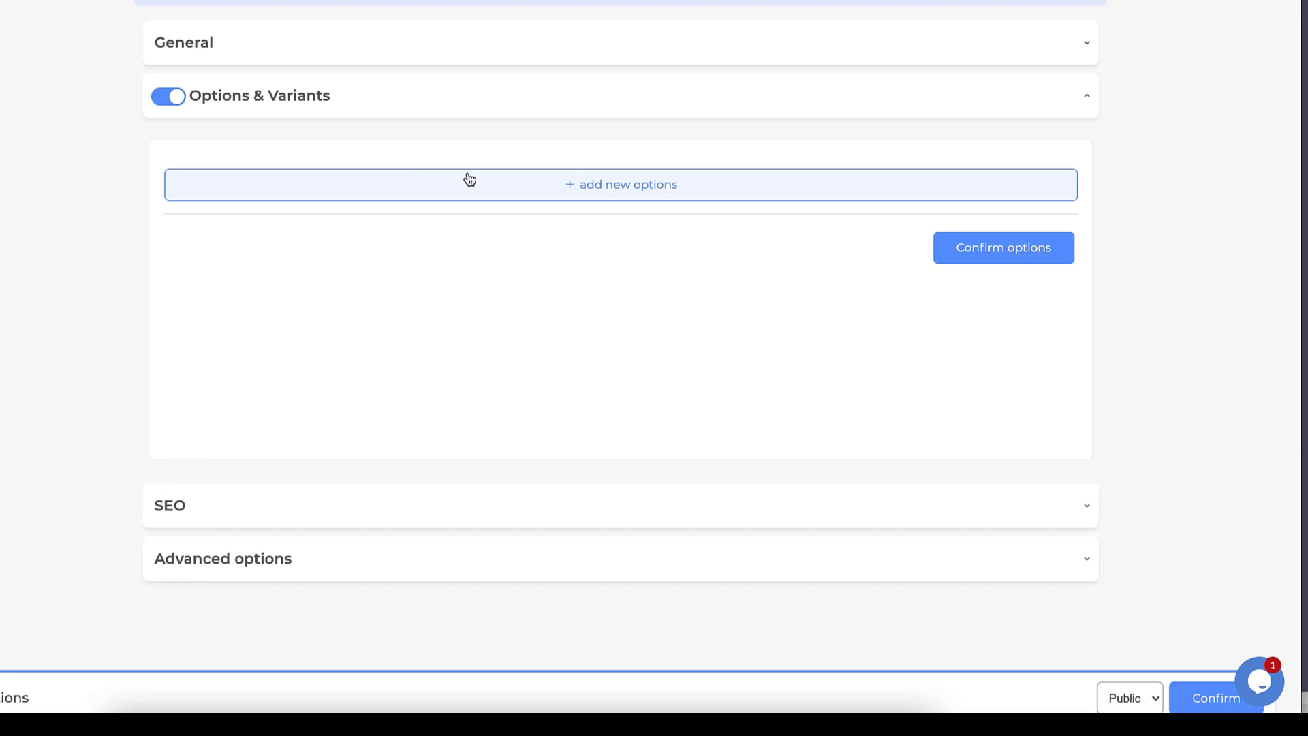
pyautogui.click(584, 192)
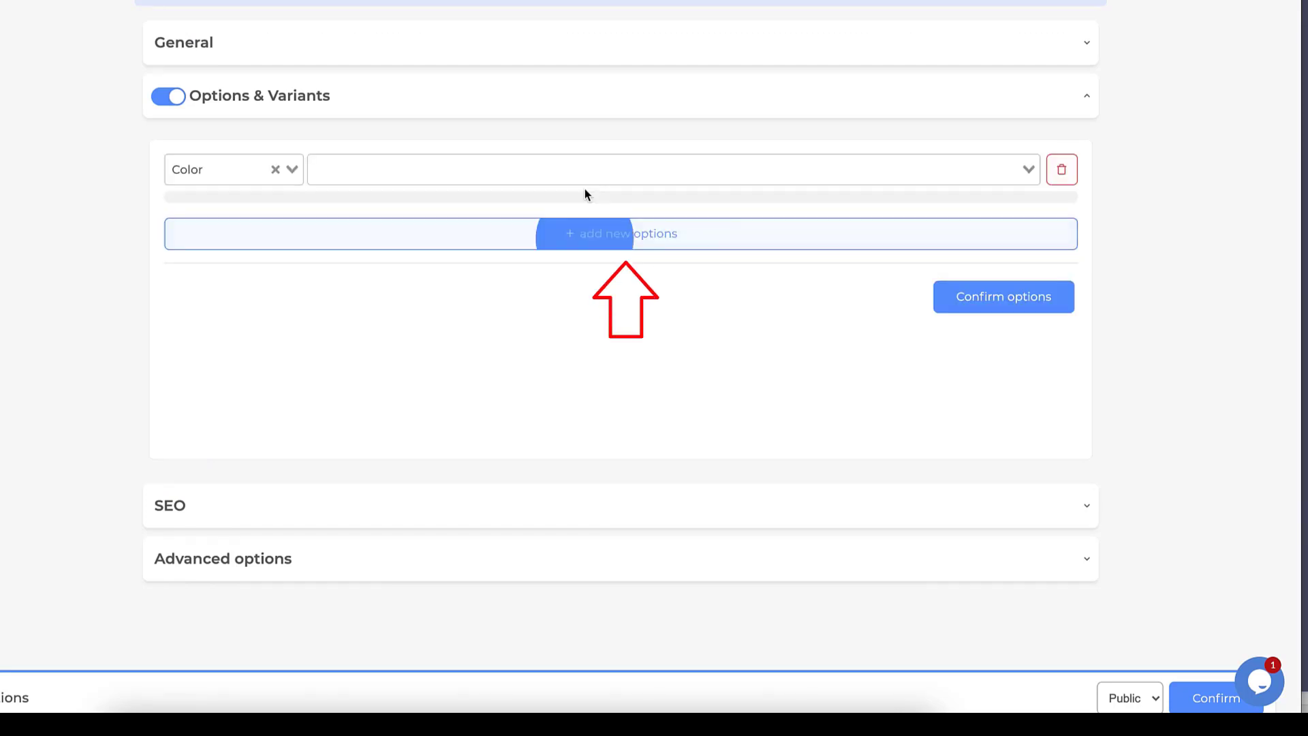
pyautogui.click(291, 170)
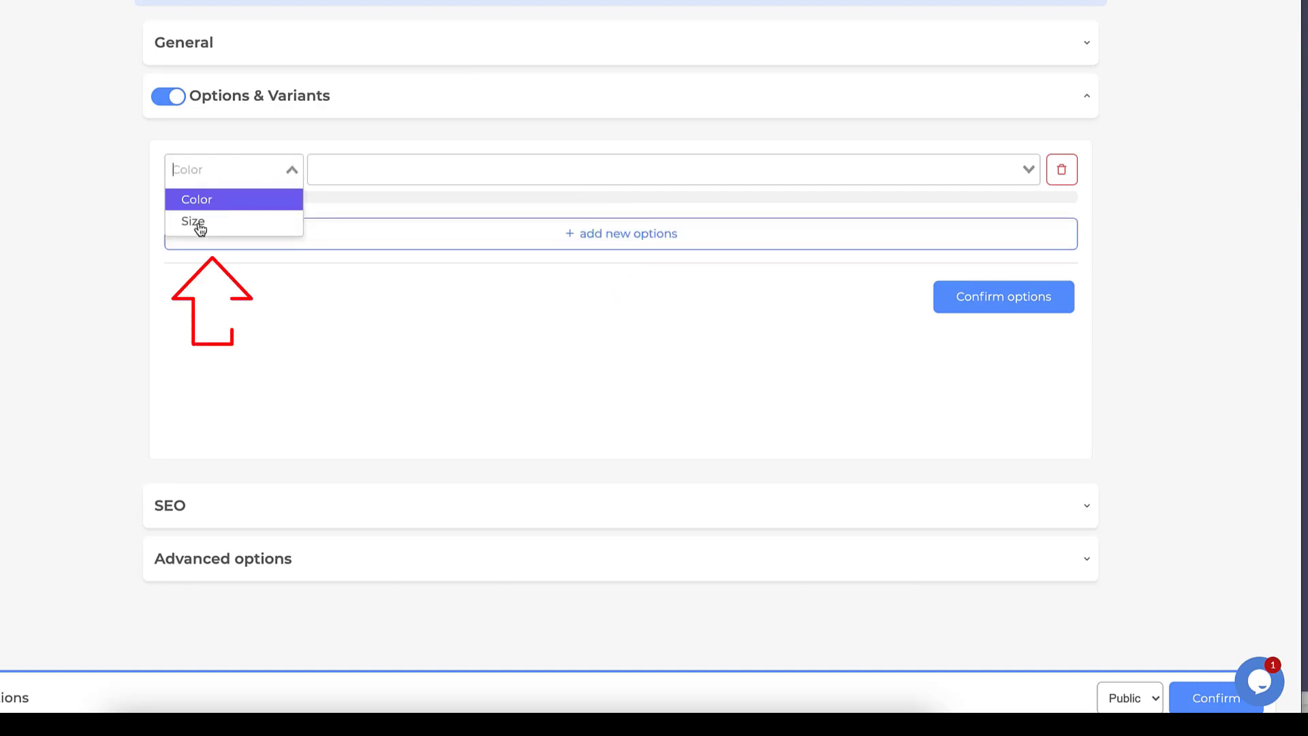
pyautogui.click(214, 205)
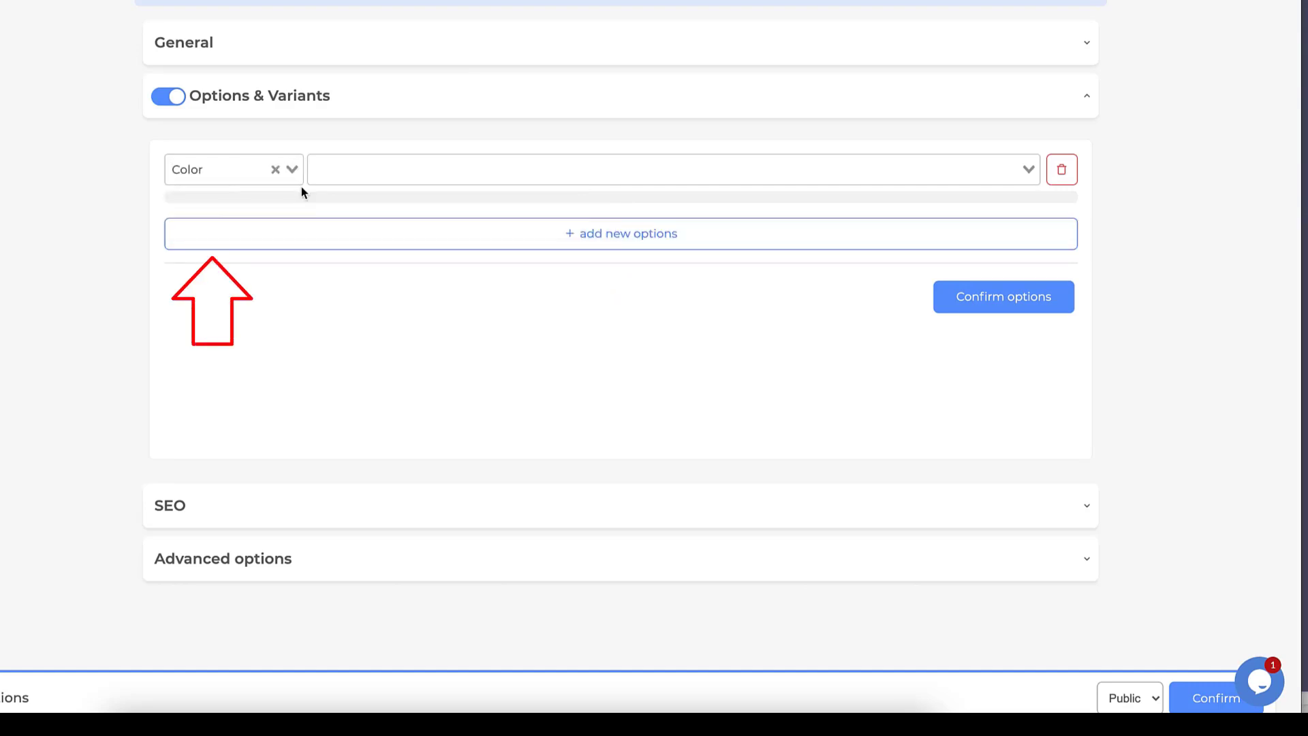
# Choose Red, Green and Black as the Color option's values
pyautogui.click(400, 172)
pyautogui.click(366, 205)
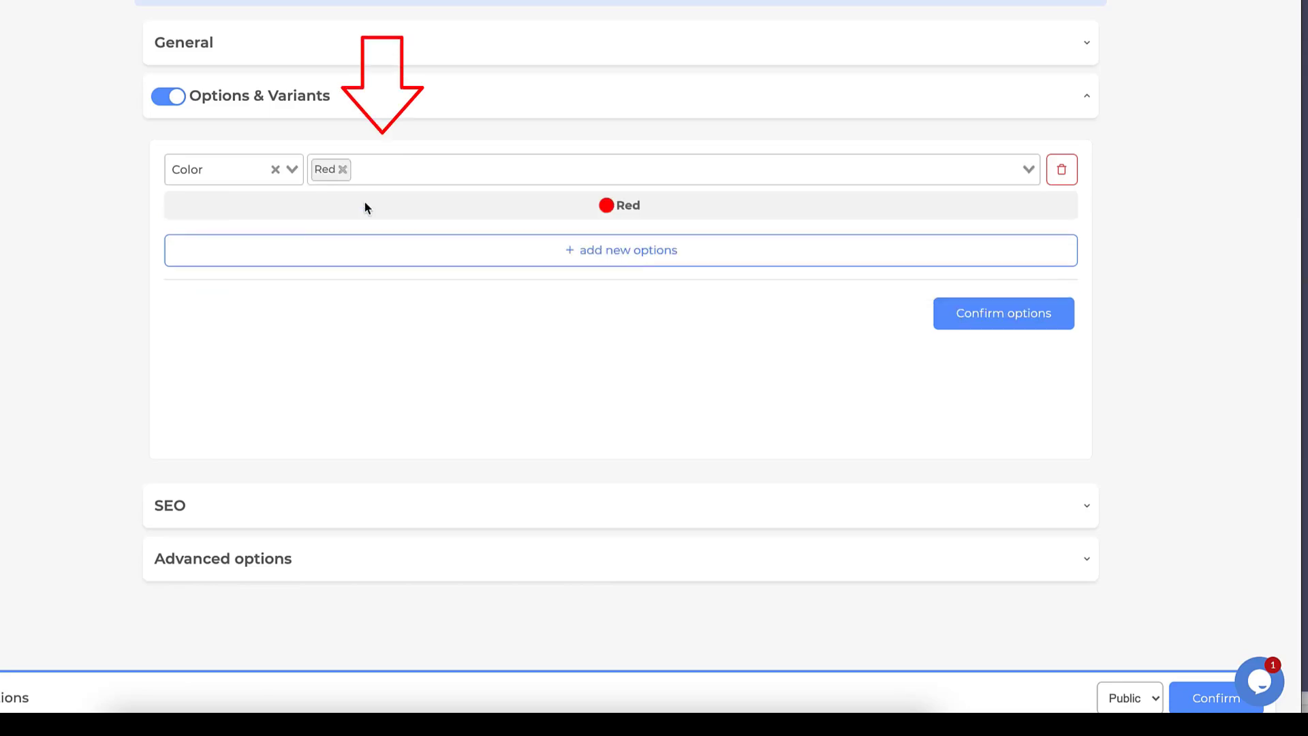
pyautogui.click(411, 172)
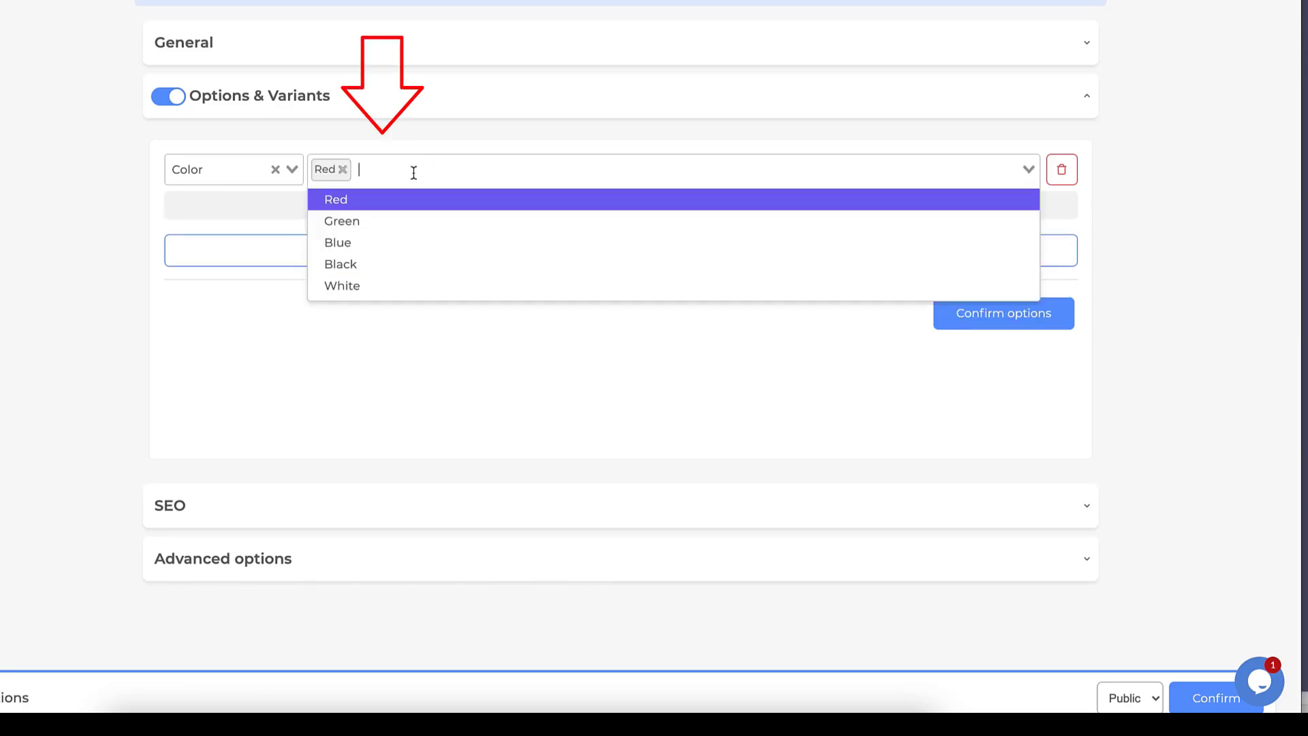
pyautogui.click(361, 228)
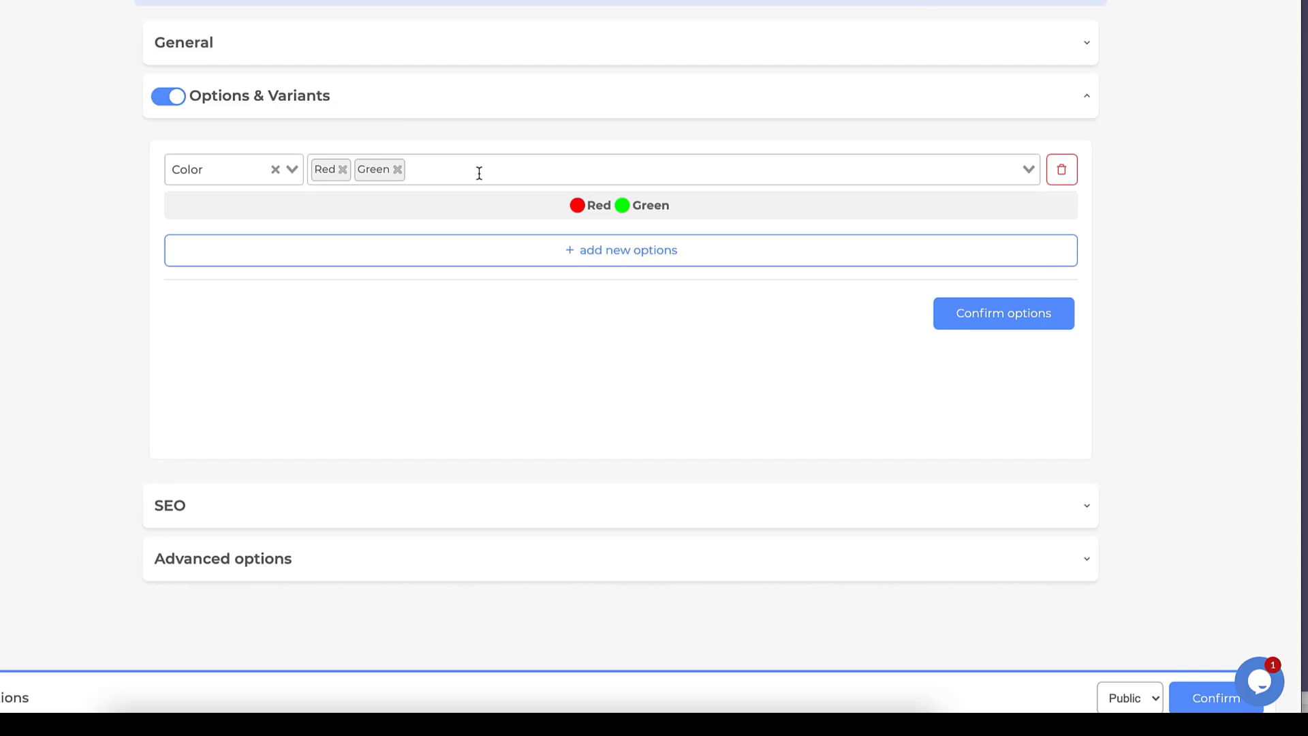
pyautogui.click(479, 173)
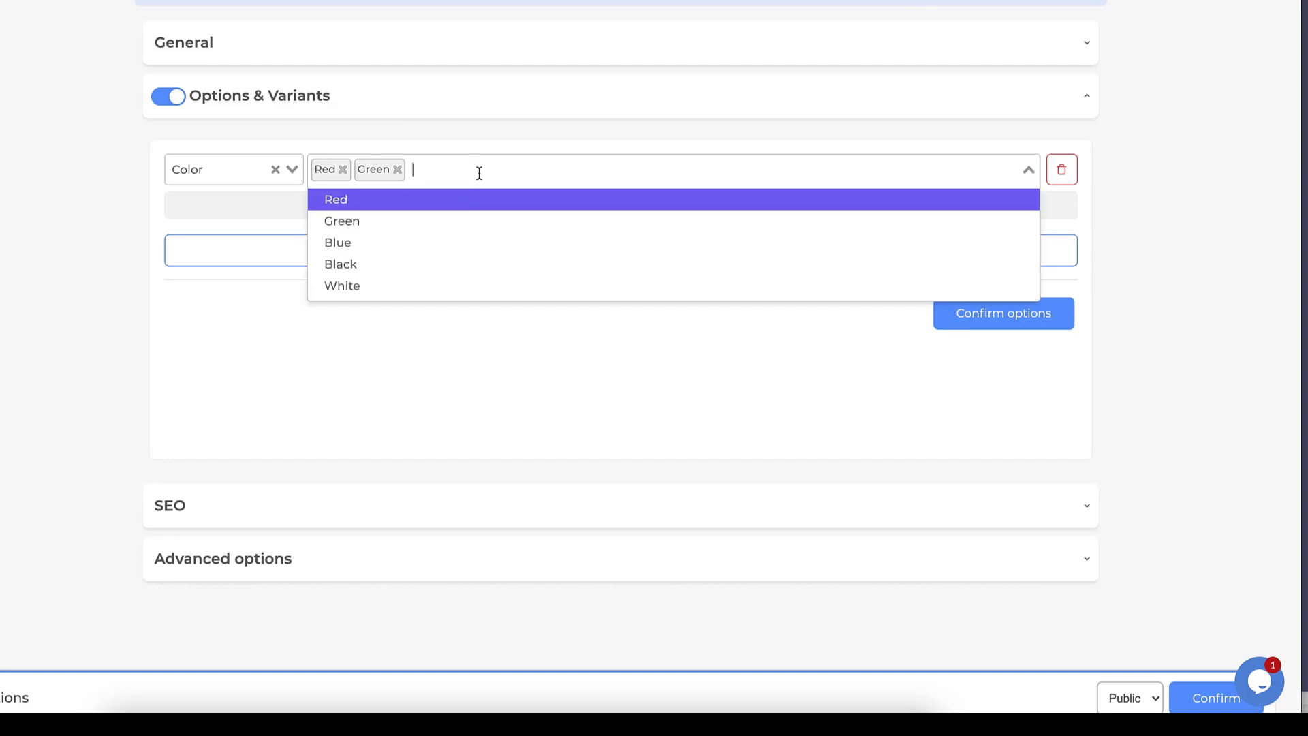
pyautogui.click(377, 264)
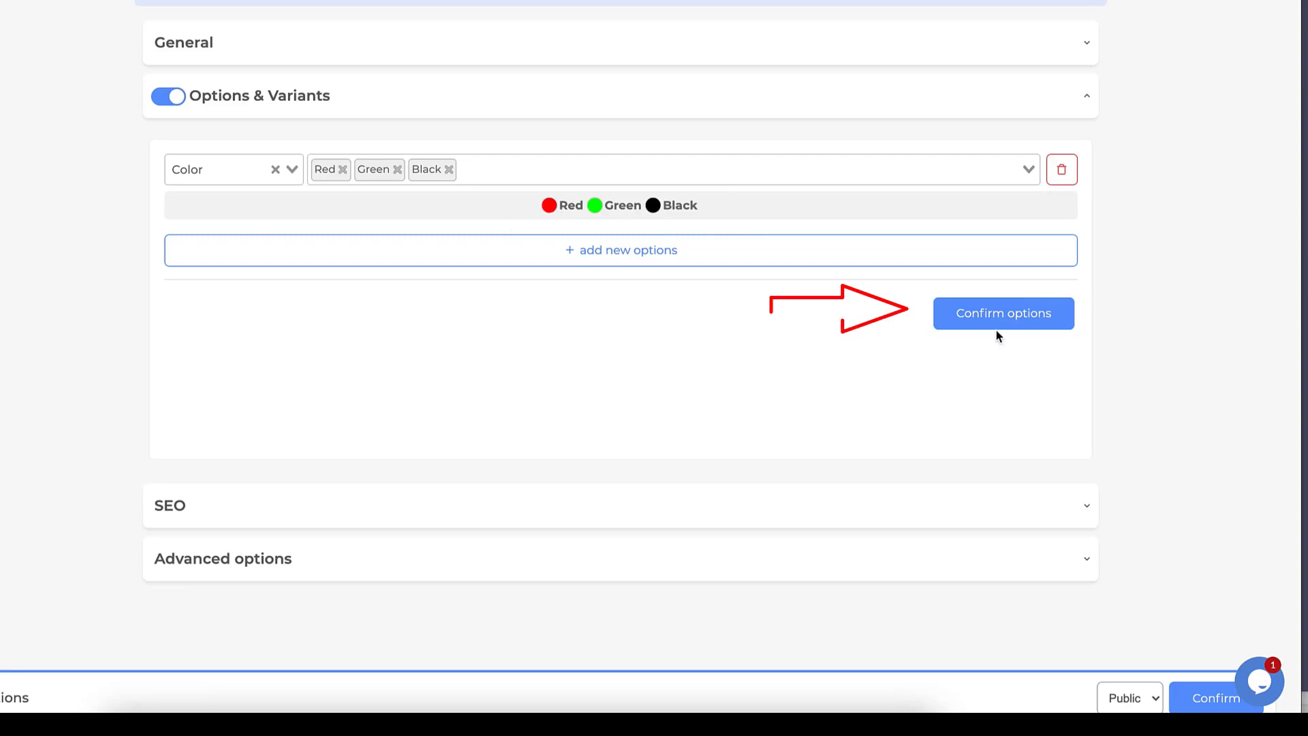
# Generate the colour variants and give Red sale 199, compare 250, buying 100, quantity 200
pyautogui.click(1015, 328)
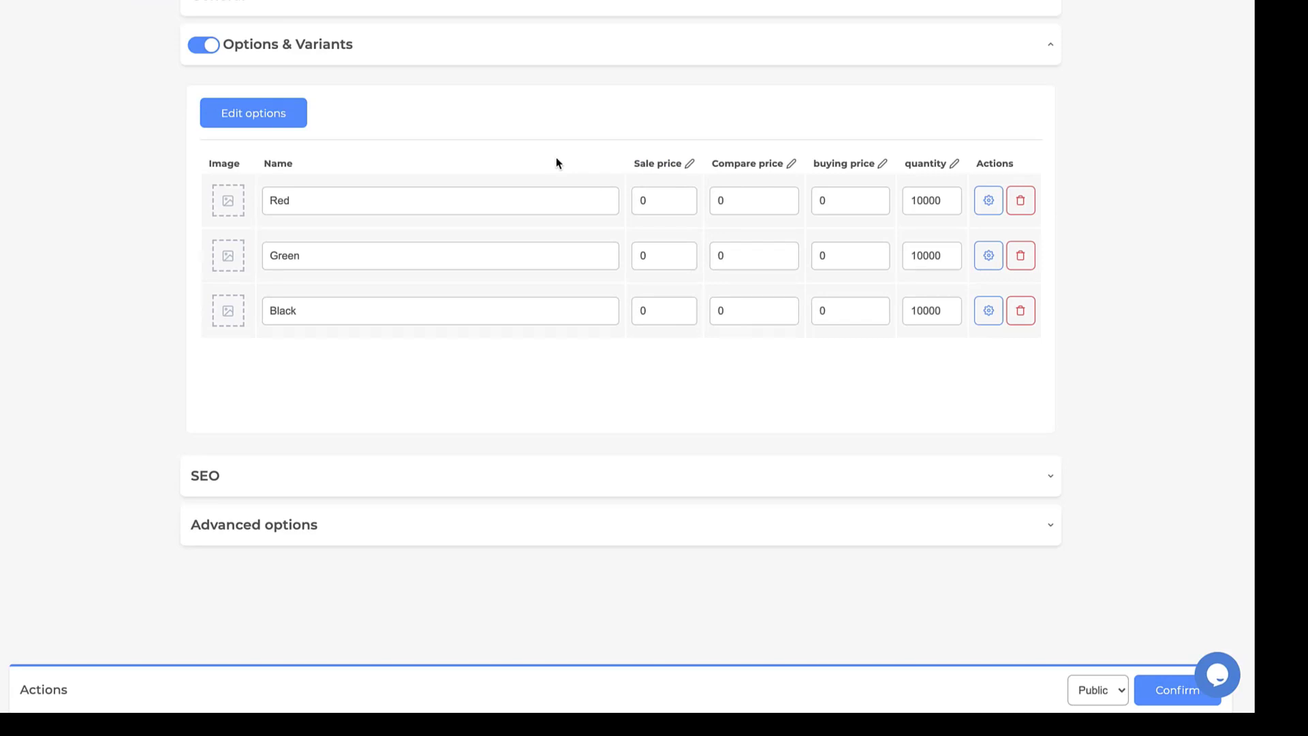
pyautogui.click(657, 199)
pyautogui.press('BackSpace')
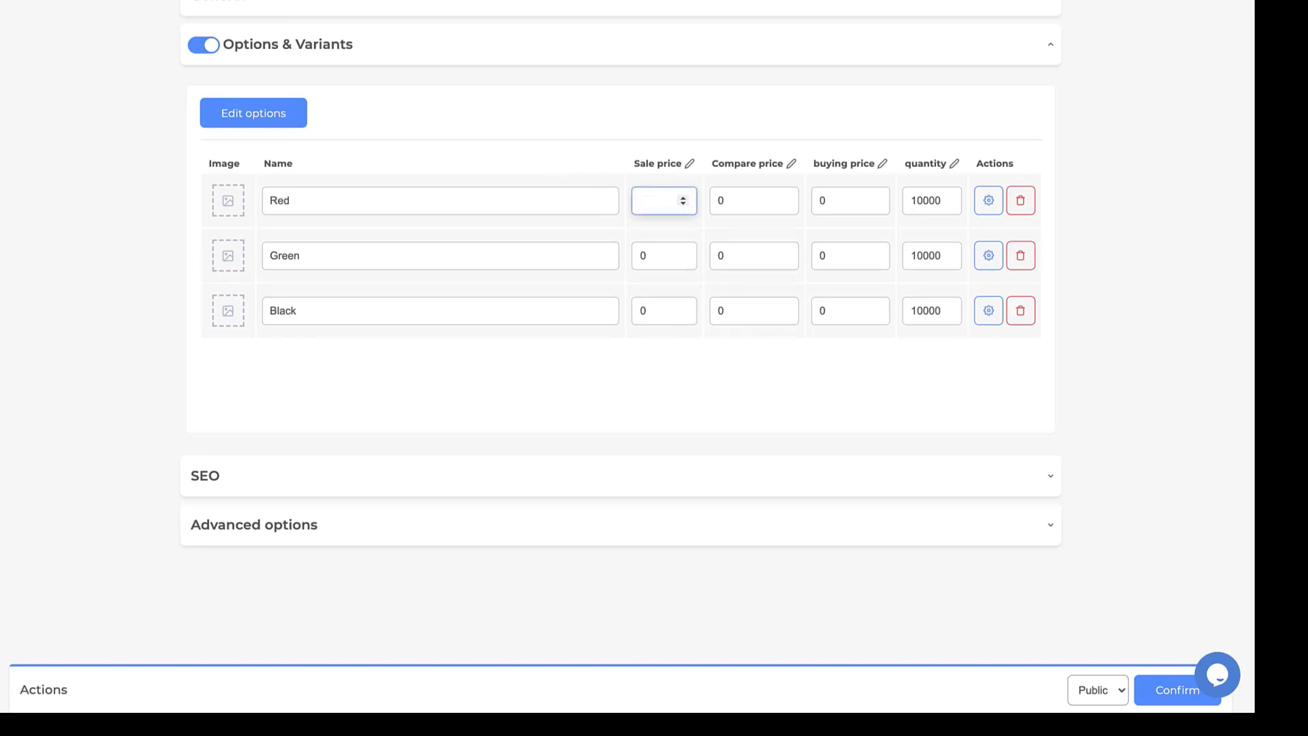
pyautogui.write('199')
pyautogui.click(762, 204)
pyautogui.press('BackSpace')
pyautogui.write('25')
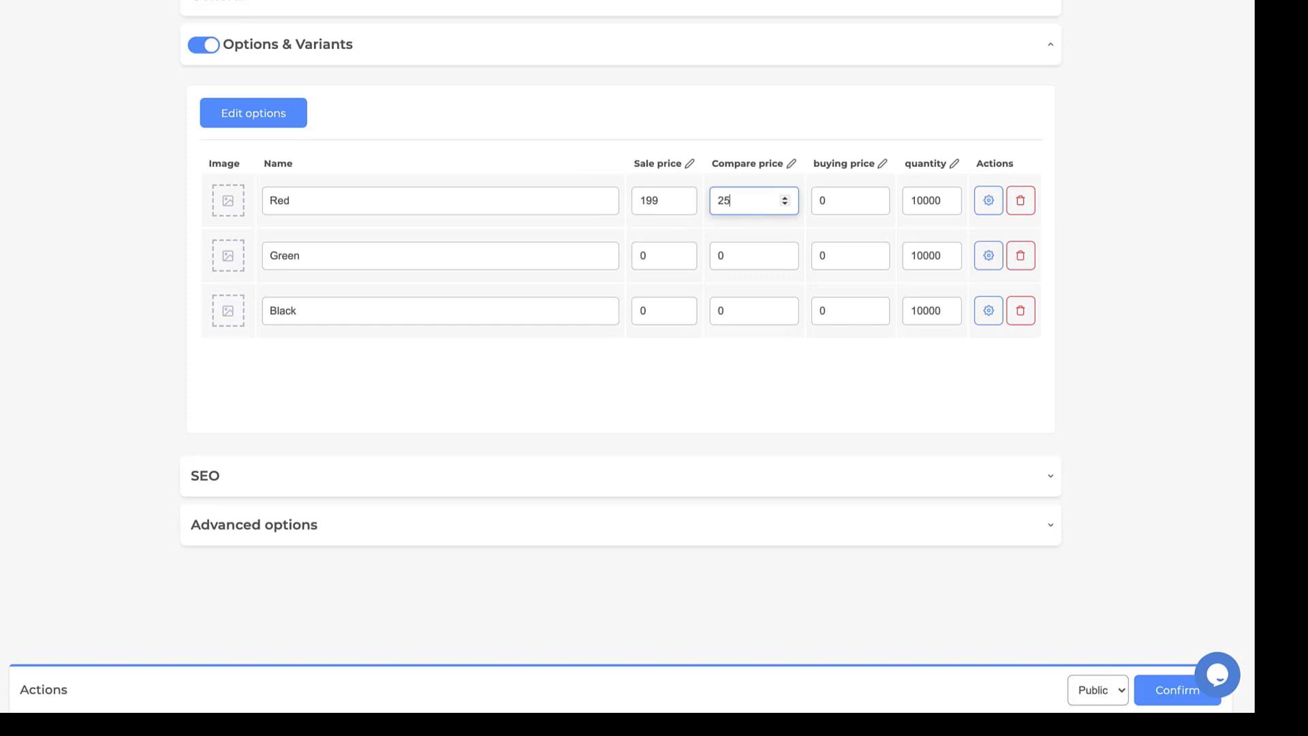
pyautogui.write('0')
pyautogui.click(830, 203)
pyautogui.press('BackSpace')
pyautogui.write('100')
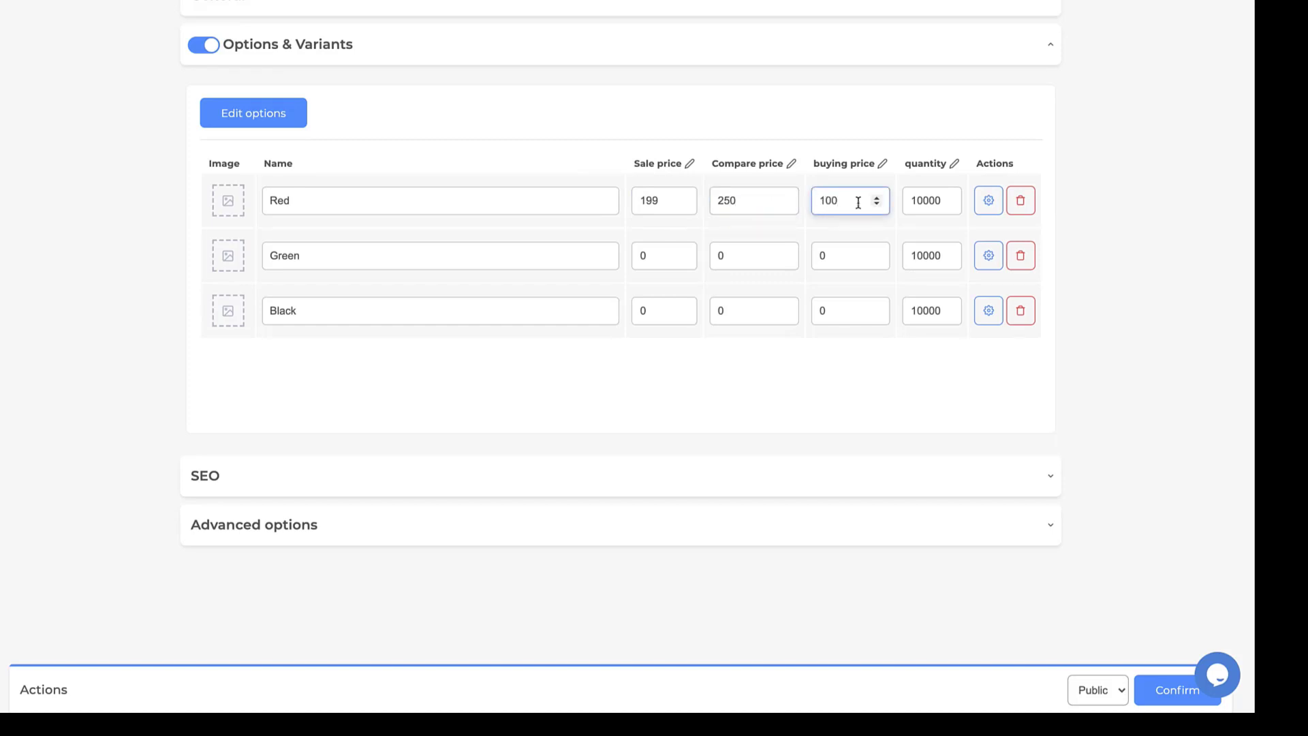
pyautogui.click(938, 200)
pyautogui.press('BackSpace')
pyautogui.press('BackSpace')
pyautogui.press('BackSpace')
pyautogui.press('BackSpace')
pyautogui.press('BackSpace')
pyautogui.write('200')
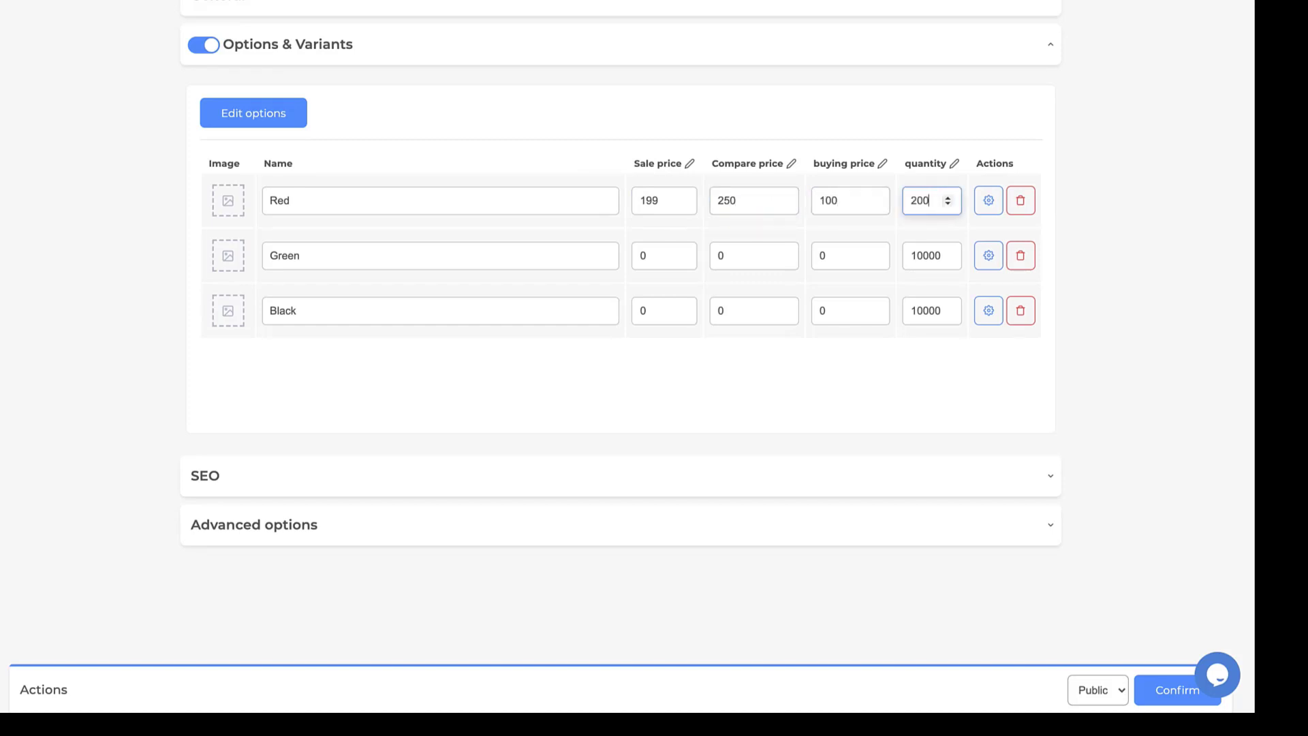
# Set the Green variant to sale 160, compare 230, buying 120, quantity 300
pyautogui.click(663, 255)
pyautogui.press('BackSpace')
pyautogui.write('160')
pyautogui.press('Tab')
pyautogui.press('BackSpace')
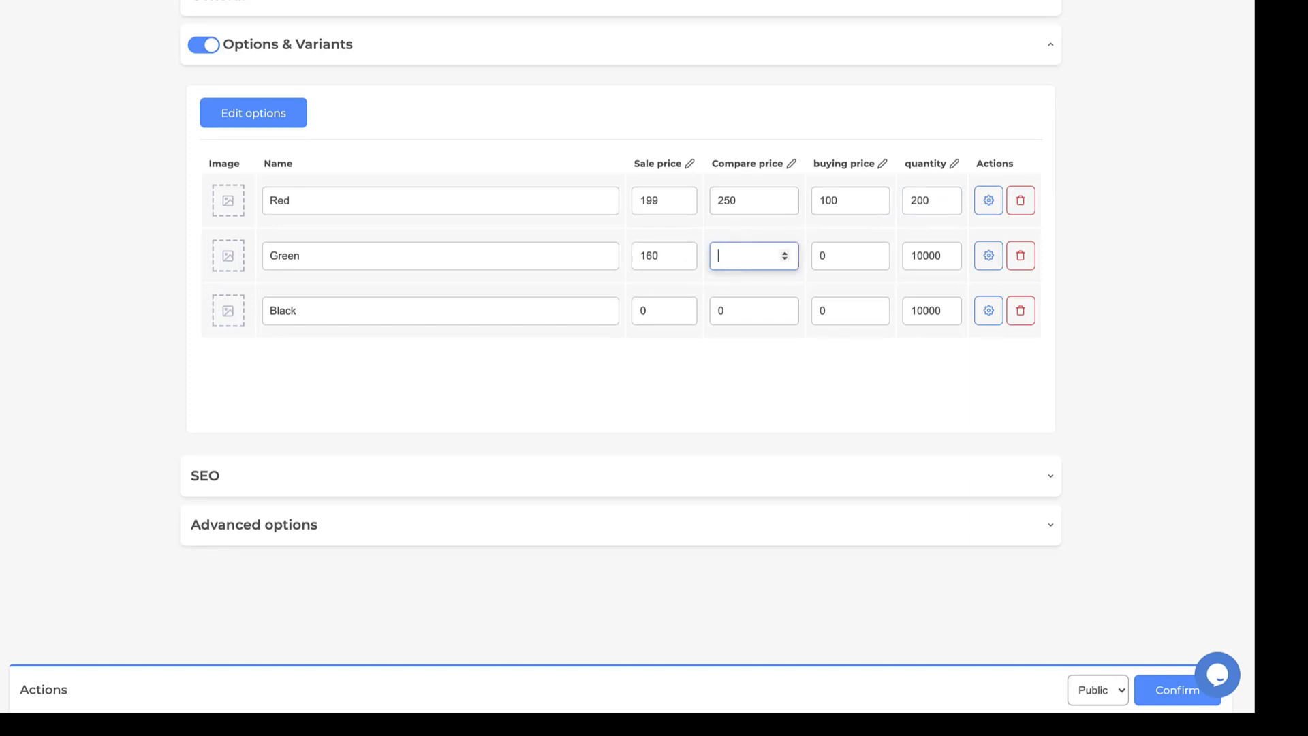
pyautogui.write('230')
pyautogui.press('Tab')
pyautogui.press('BackSpace')
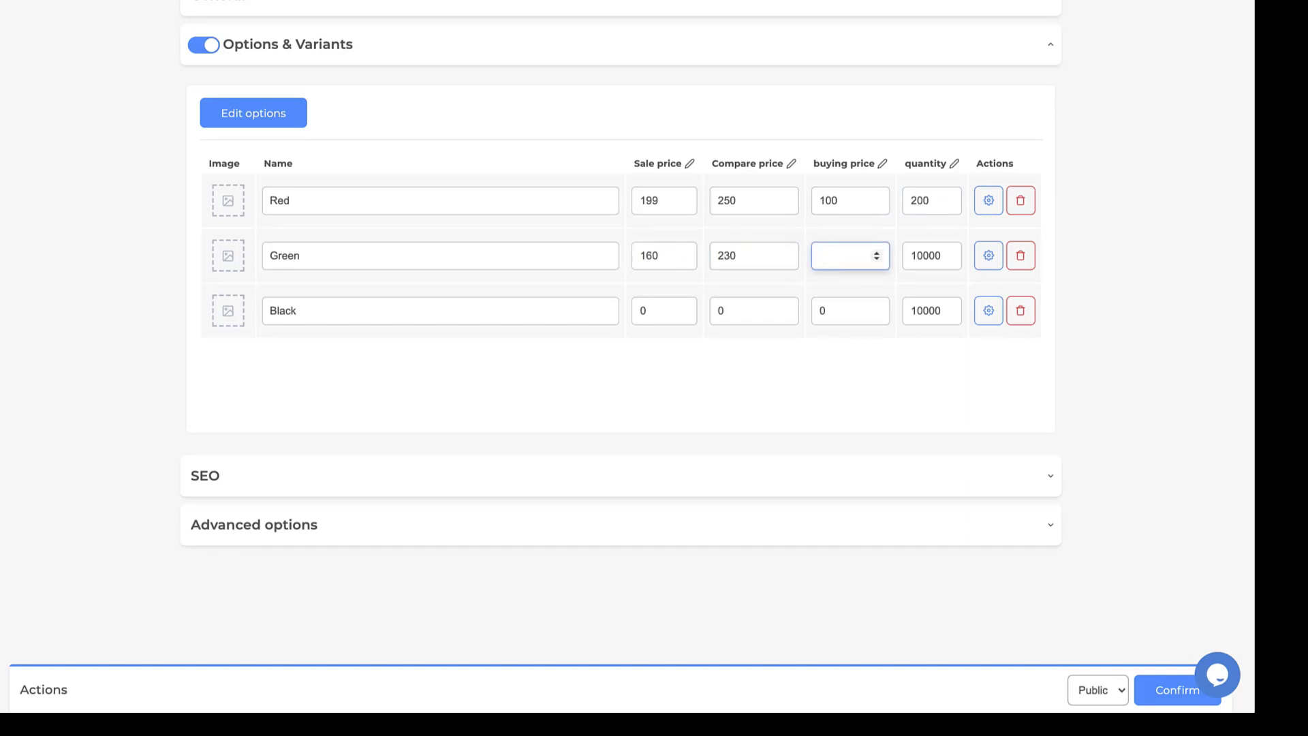
pyautogui.write('120')
pyautogui.doubleClick(941, 255)
pyautogui.write('100')
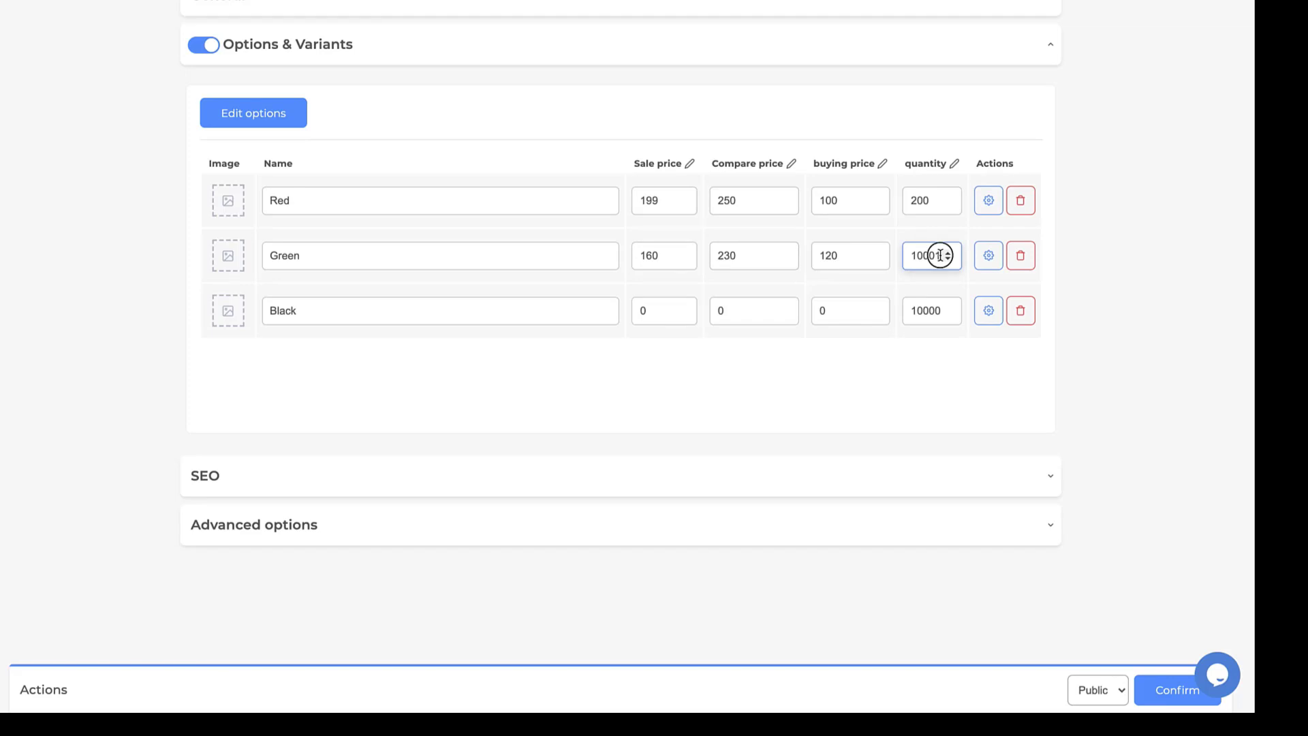
pyautogui.press('BackSpace')
pyautogui.press('BackSpace')
pyautogui.press('BackSpace')
pyautogui.write('300')
# Set the Black variant to sale 170, compare 200, buying 130, quantity 300
pyautogui.click(666, 310)
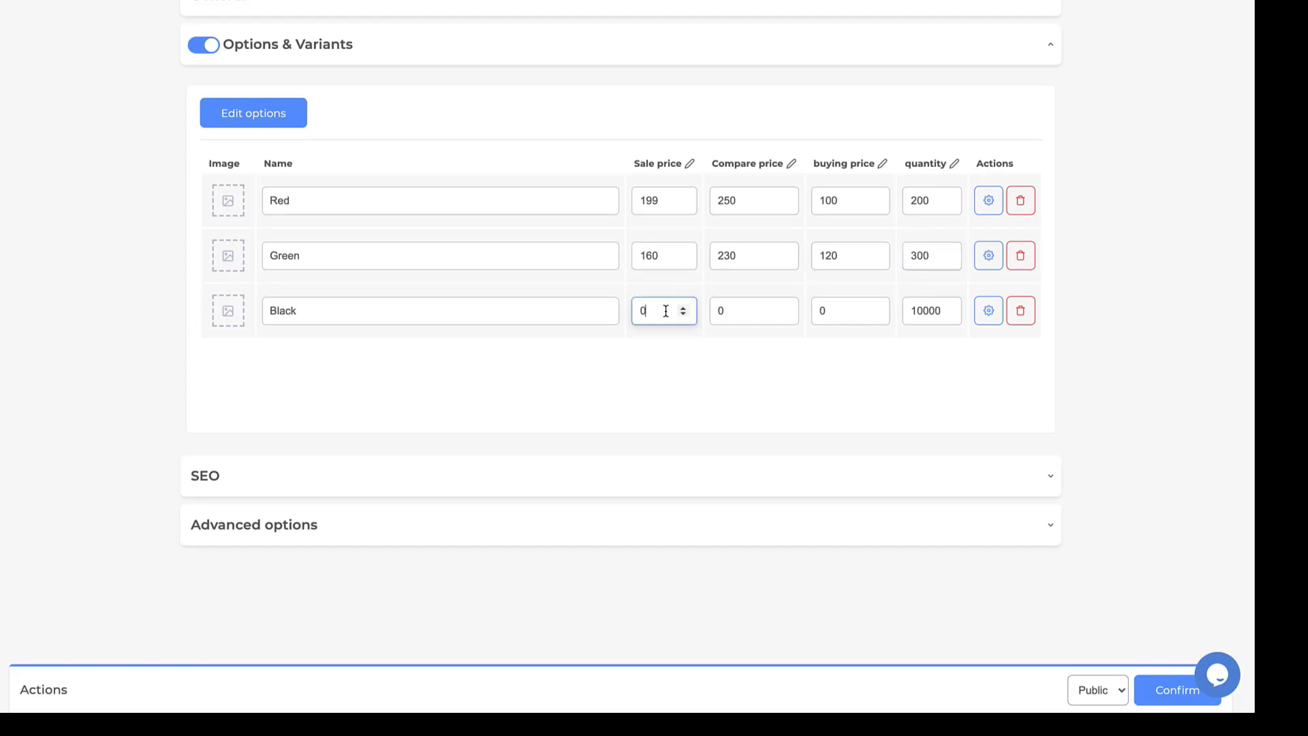
pyautogui.press('BackSpace')
pyautogui.write('170')
pyautogui.click(726, 311)
pyautogui.press('BackSpace')
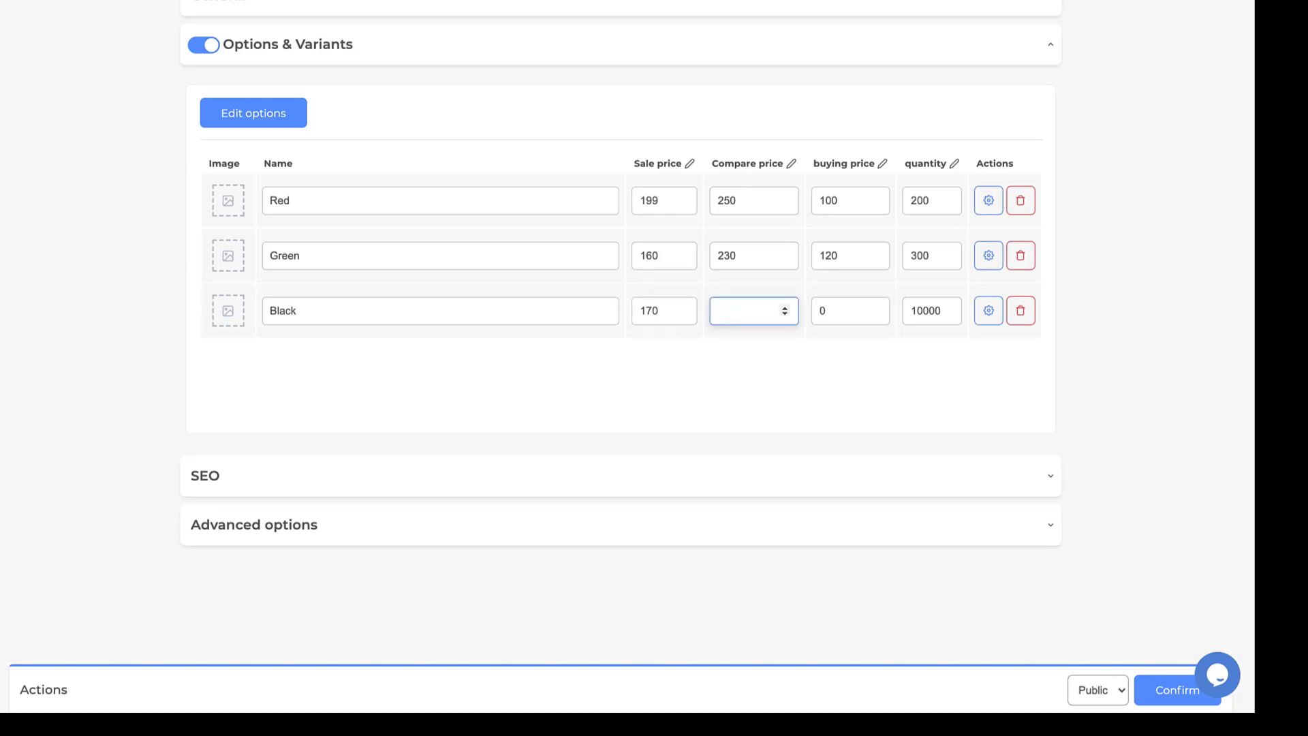
pyautogui.write('200')
pyautogui.click(844, 314)
pyautogui.press('BackSpace')
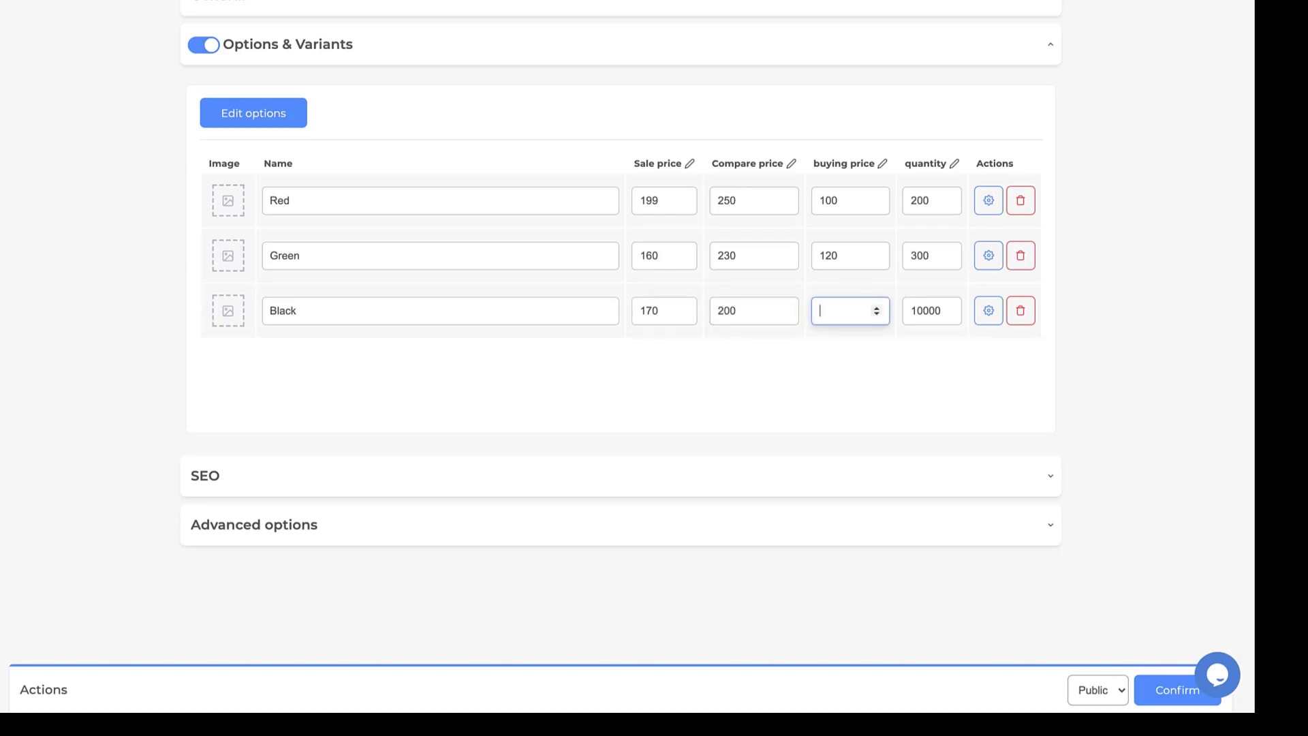
pyautogui.write('130')
pyautogui.click(943, 311)
pyautogui.press('BackSpace')
pyautogui.press('BackSpace')
pyautogui.press('BackSpace')
pyautogui.press('BackSpace')
pyautogui.press('BackSpace')
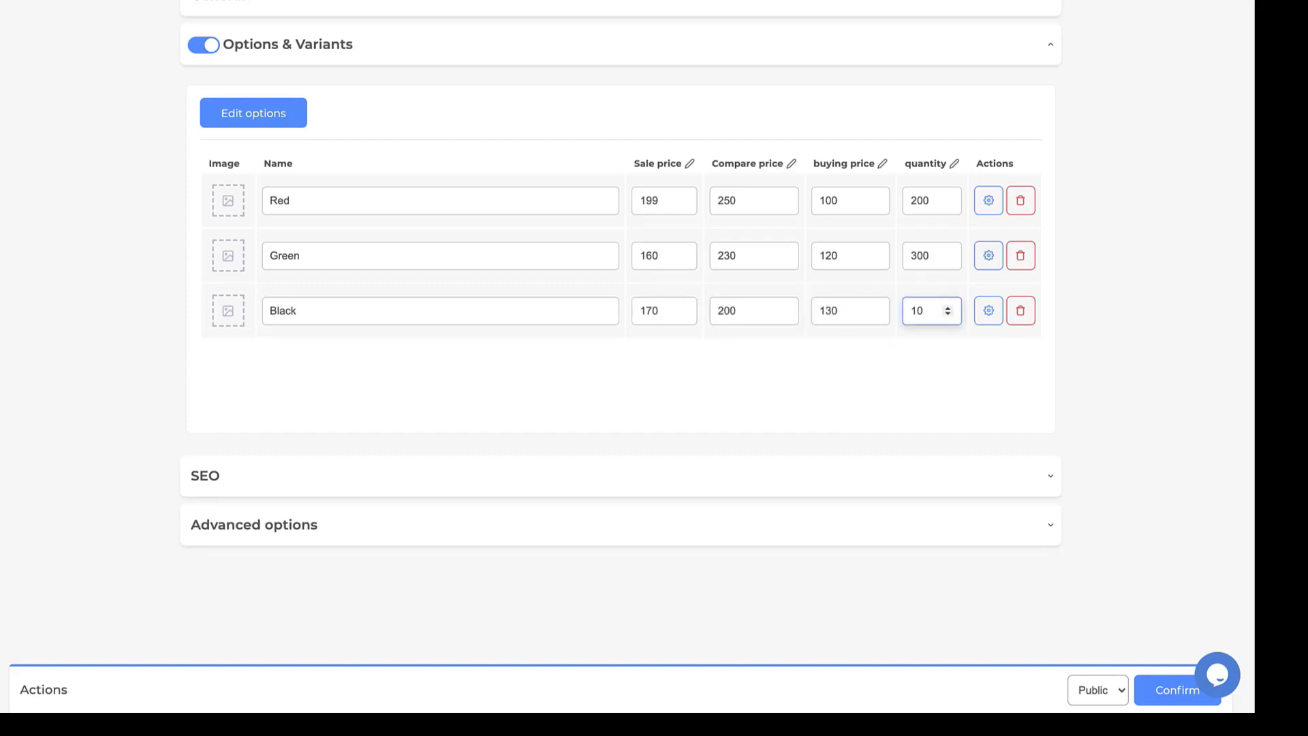
pyautogui.write('300')
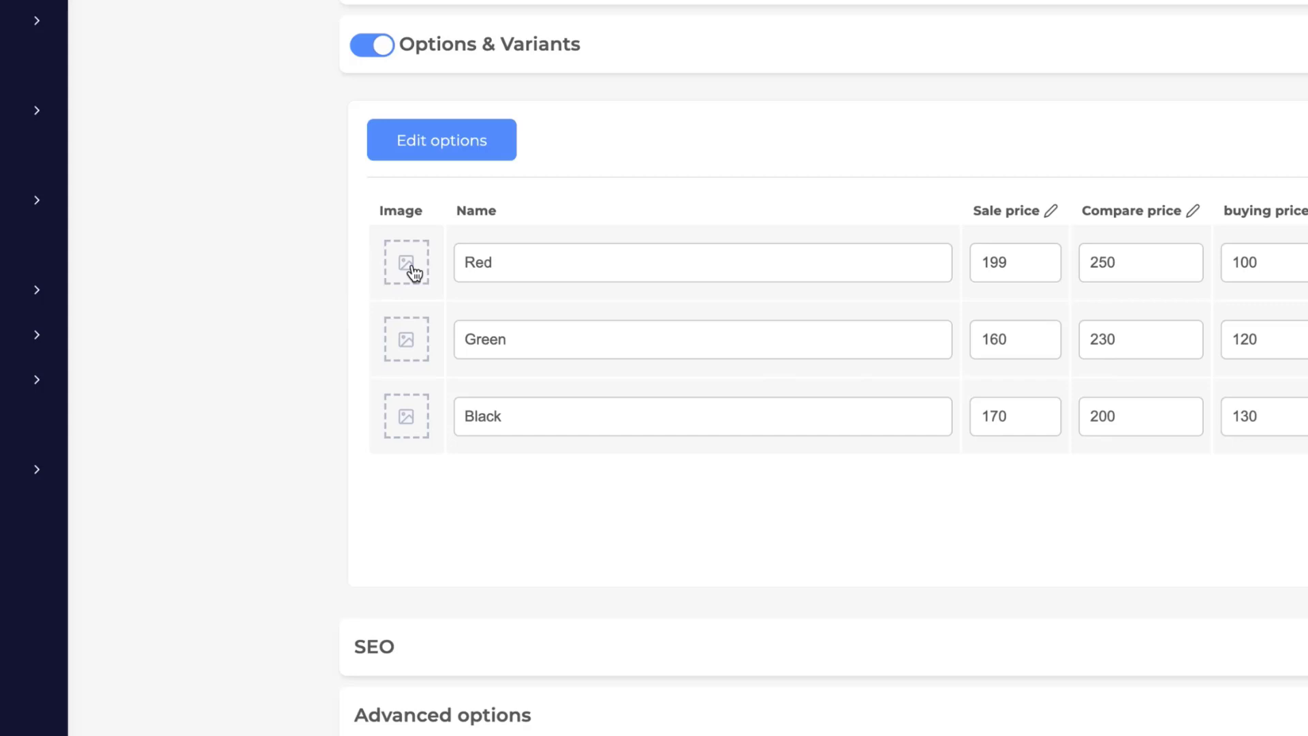
# Attach the library's lavender oil image to each of the Red, Green and Black variants
pyautogui.click(411, 264)
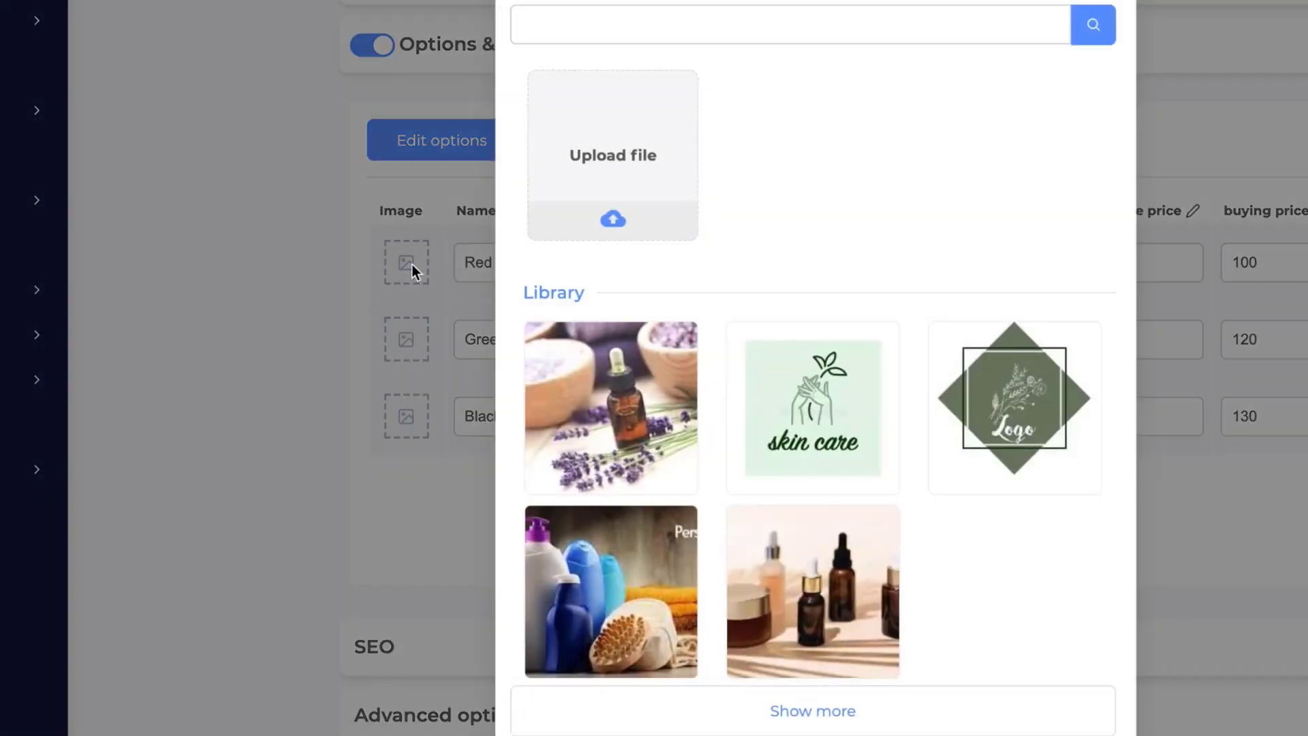
pyautogui.click(646, 377)
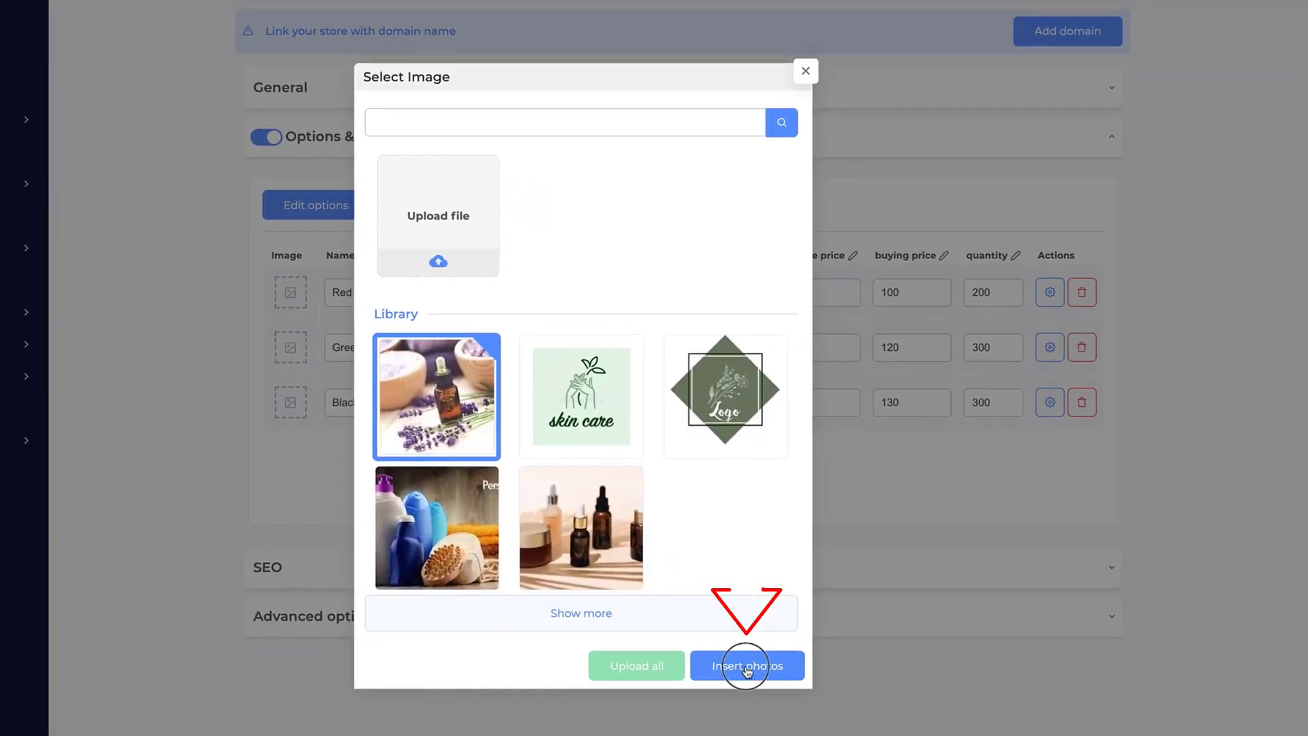
pyautogui.click(758, 670)
pyautogui.click(291, 347)
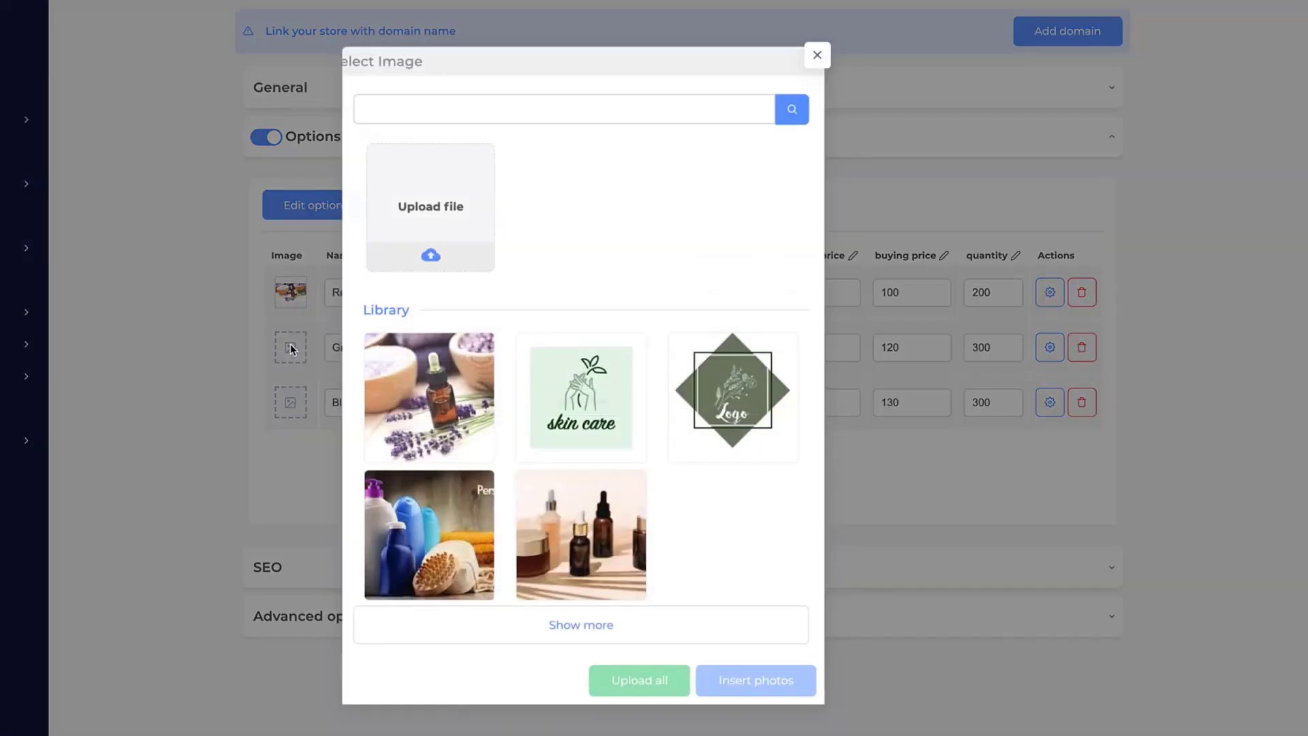
pyautogui.click(435, 395)
pyautogui.click(768, 664)
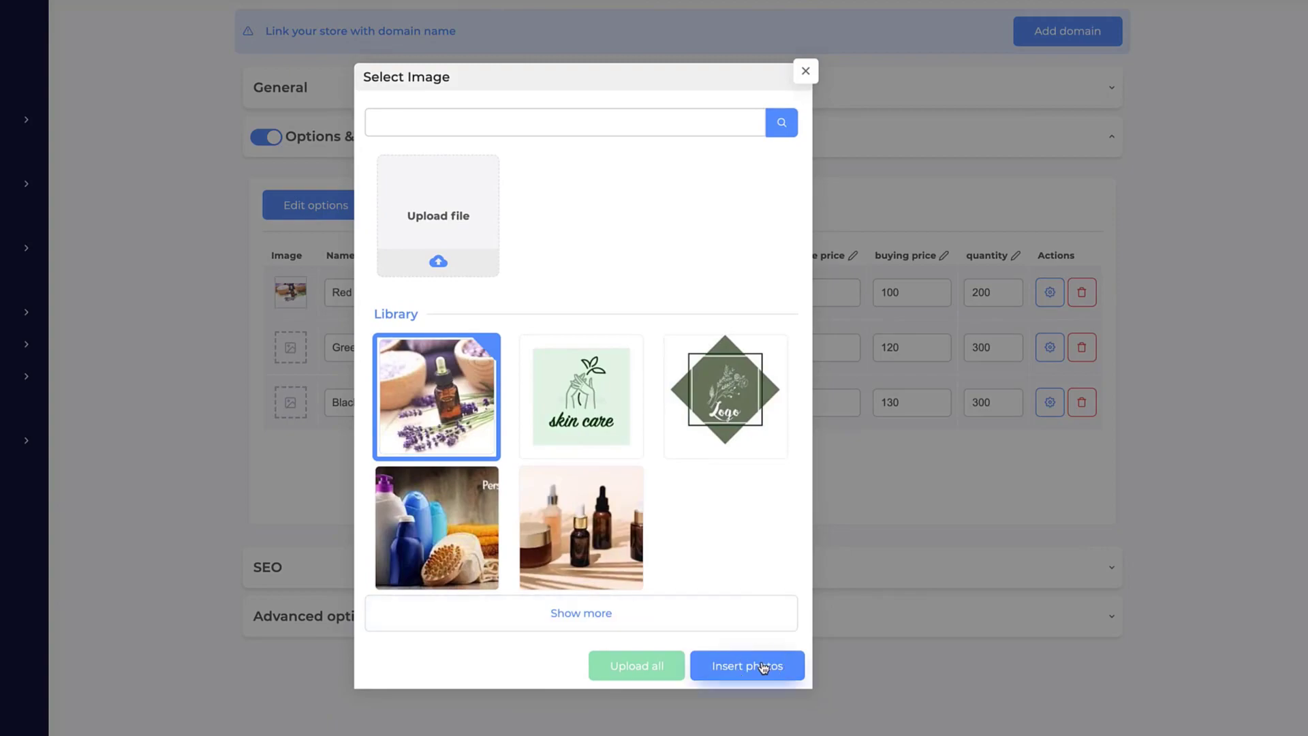
pyautogui.click(291, 402)
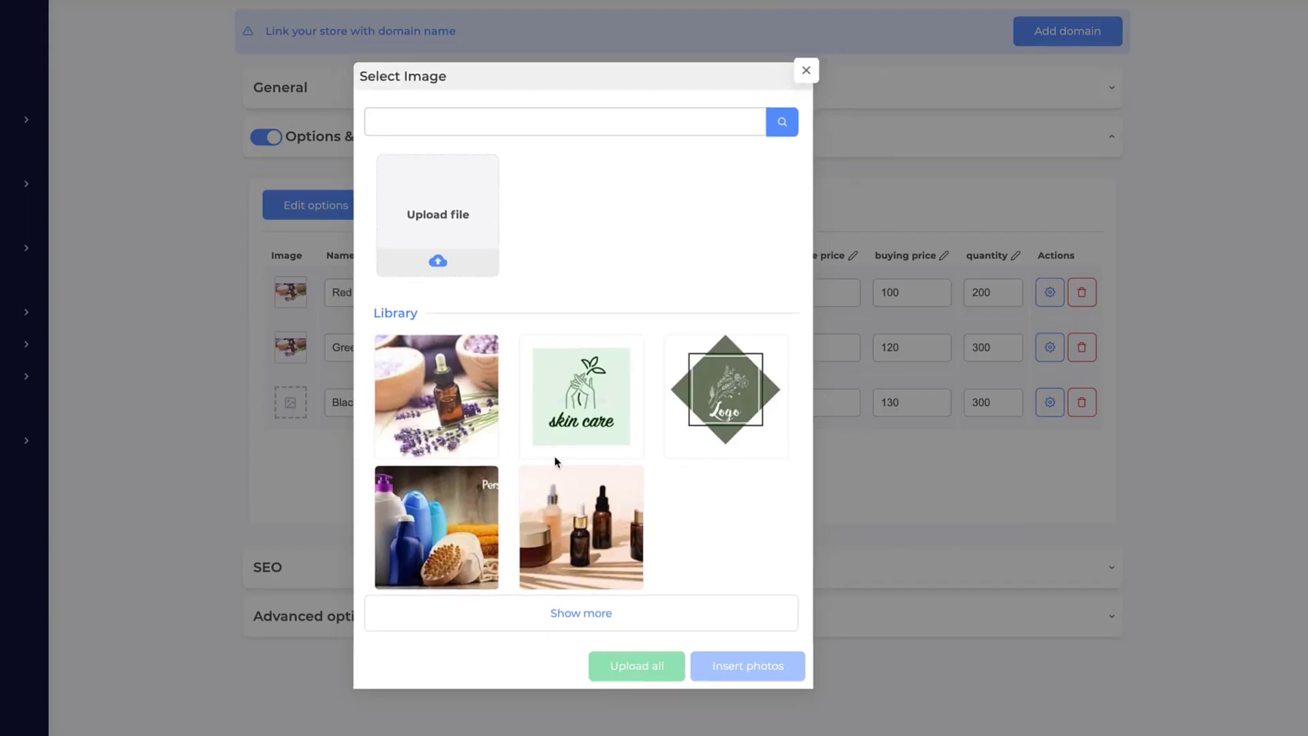
pyautogui.click(436, 395)
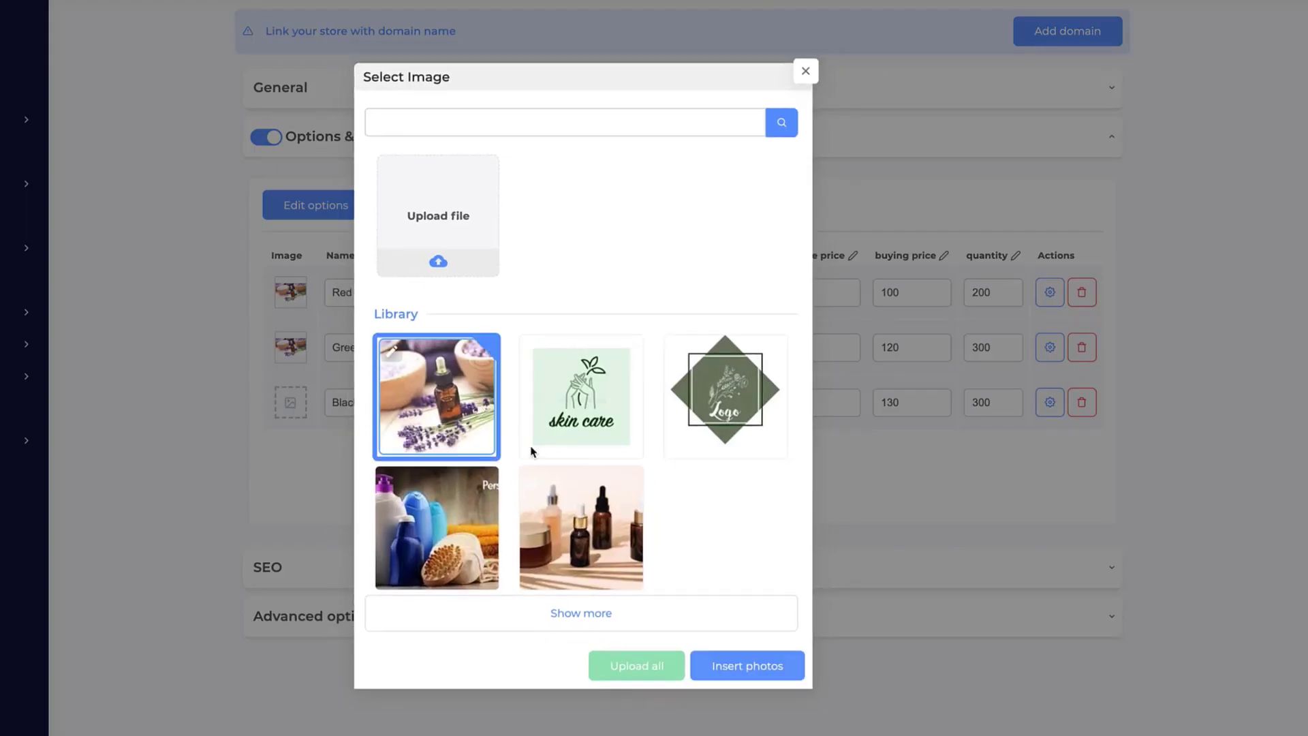
pyautogui.click(765, 669)
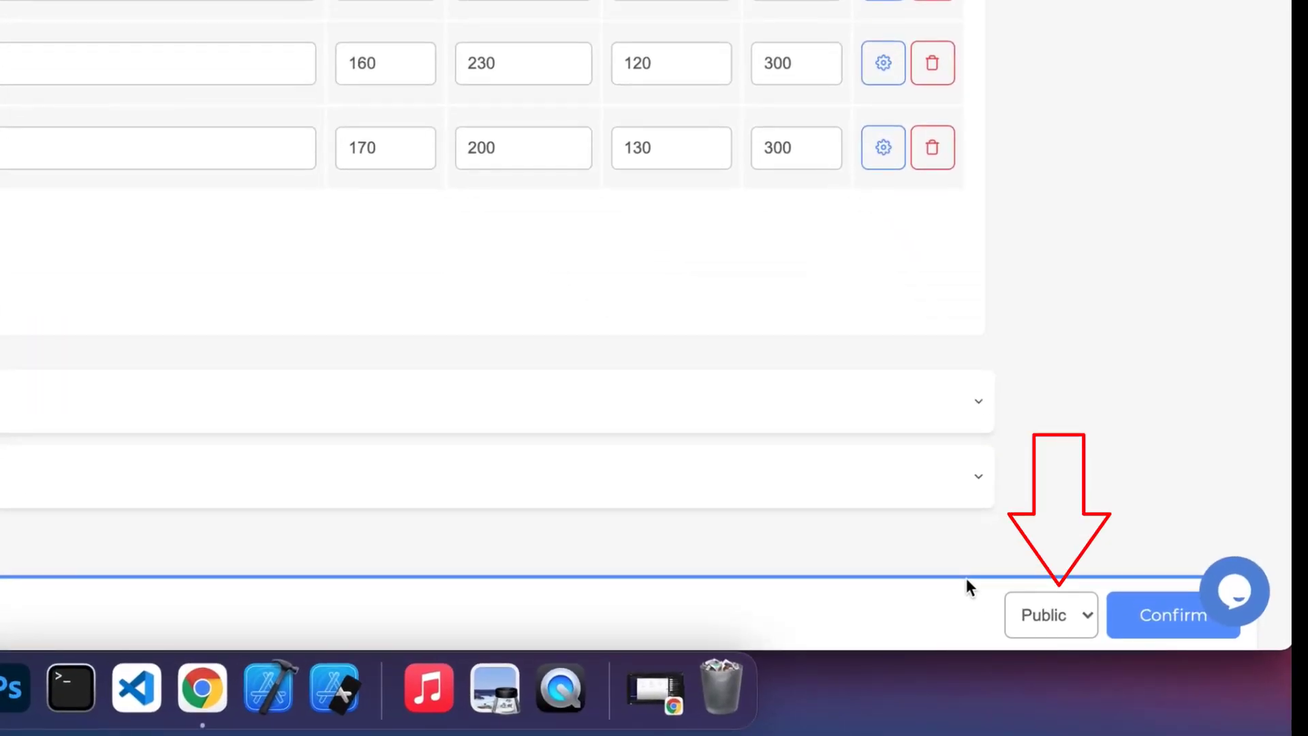
# Keep the product status as Public and confirm to save it
pyautogui.click(1044, 620)
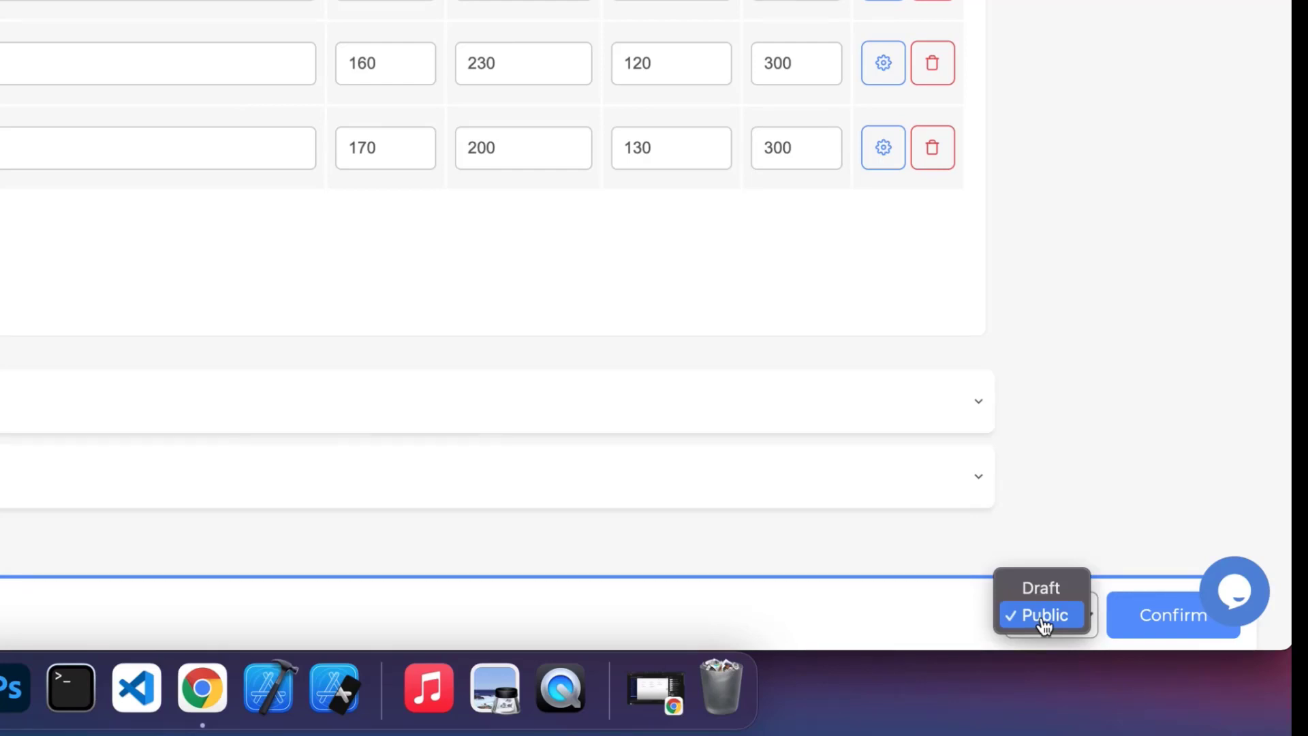
pyautogui.click(1044, 617)
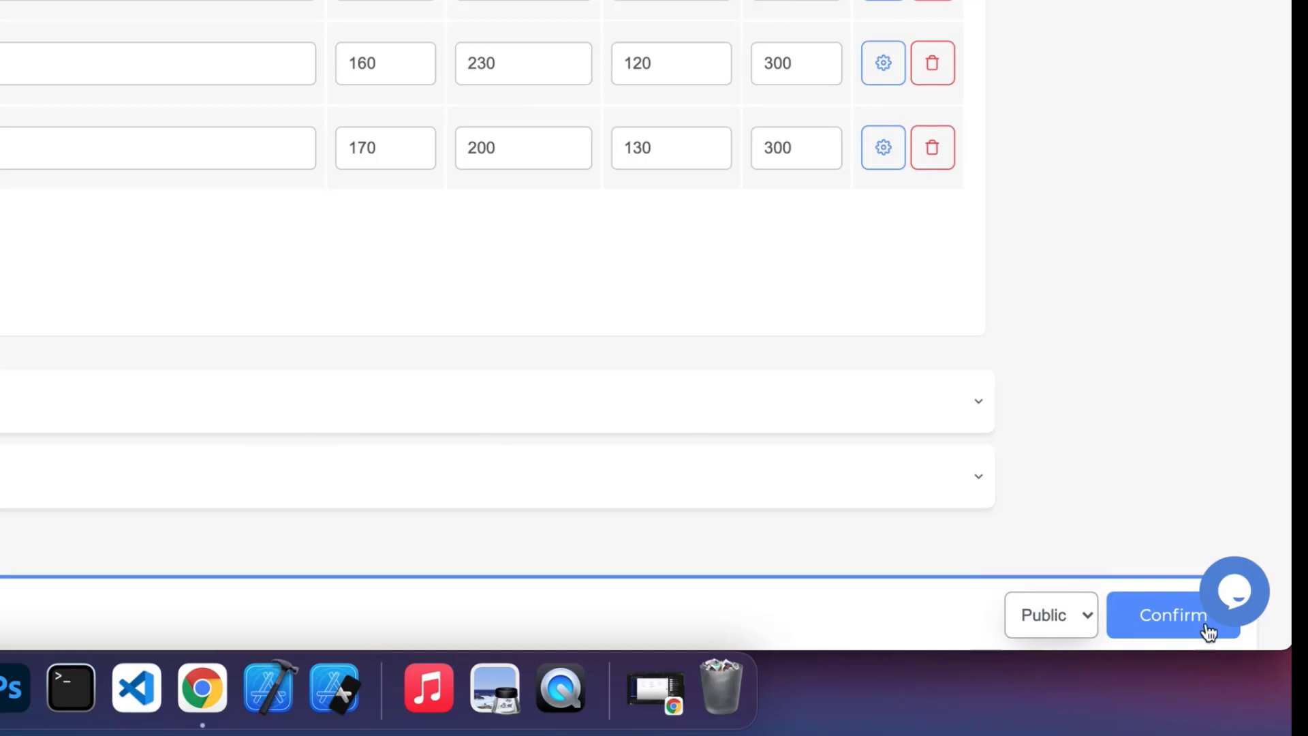
pyautogui.click(1147, 618)
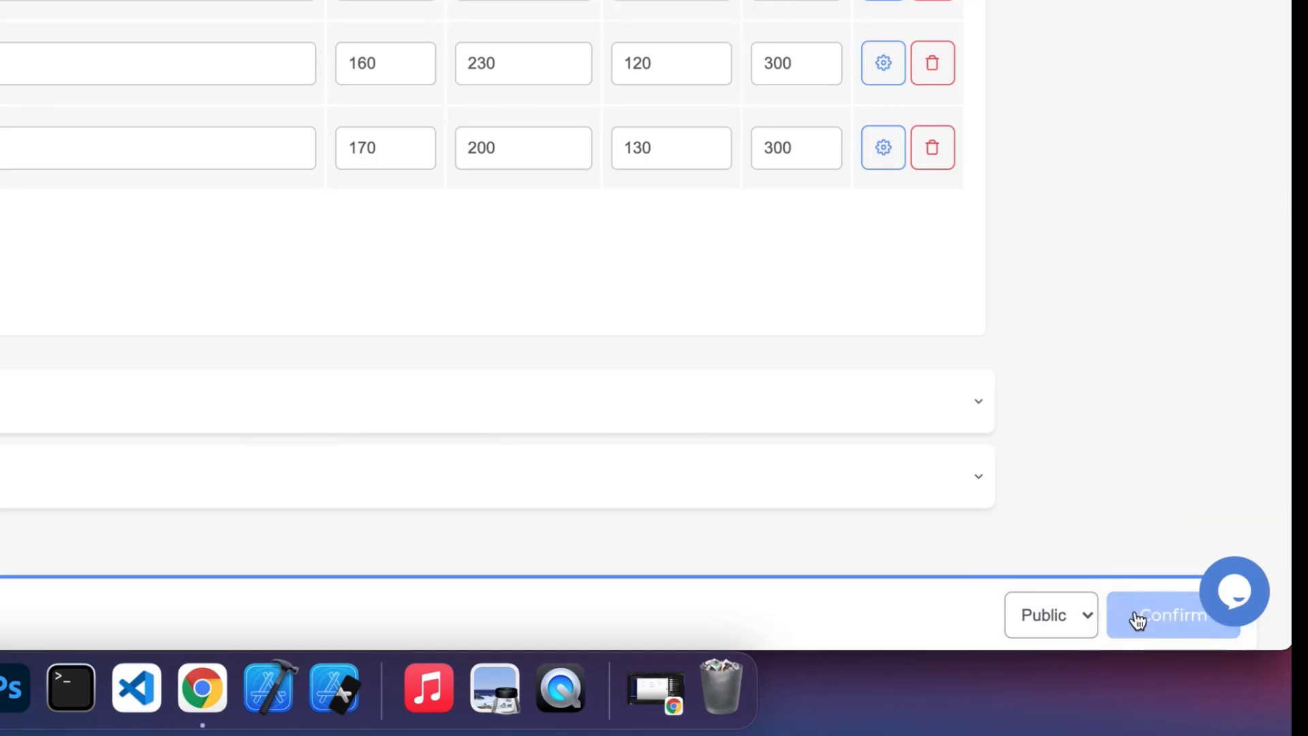